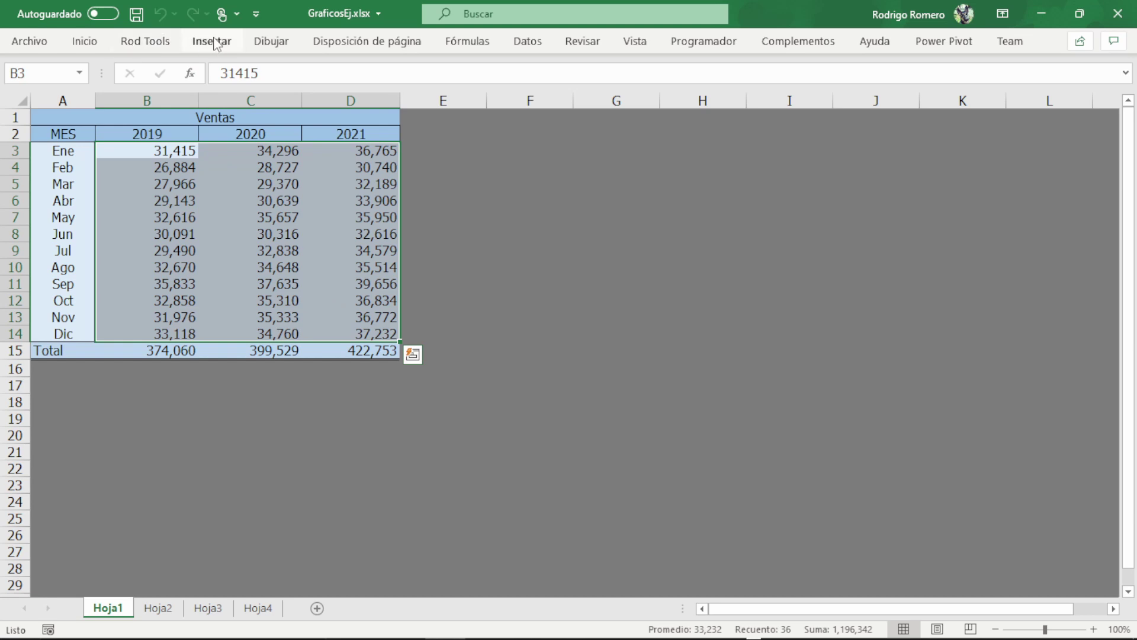
# Insert a 3D line chart from the selected monthly sales data in B3:D14.
pyautogui.click(215, 47)
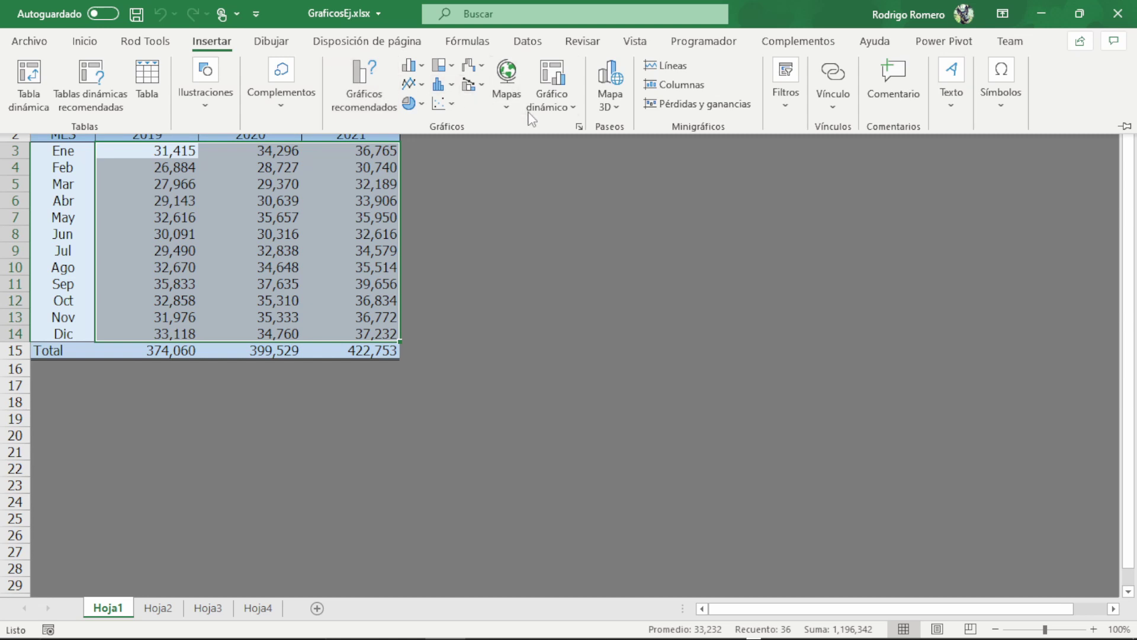
pyautogui.click(414, 84)
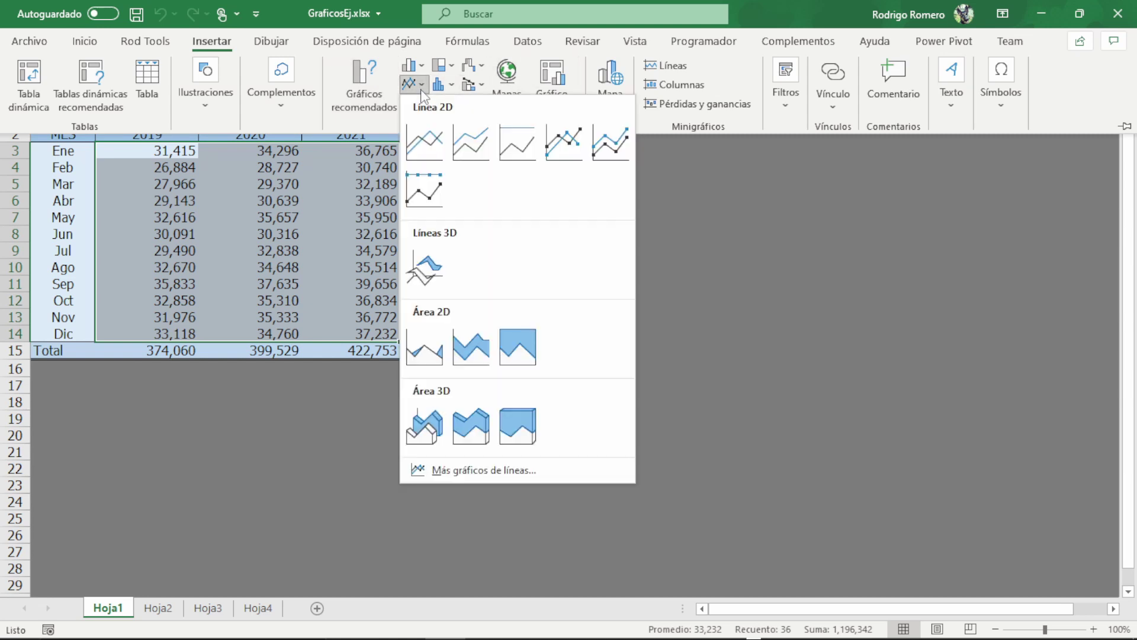
pyautogui.click(426, 269)
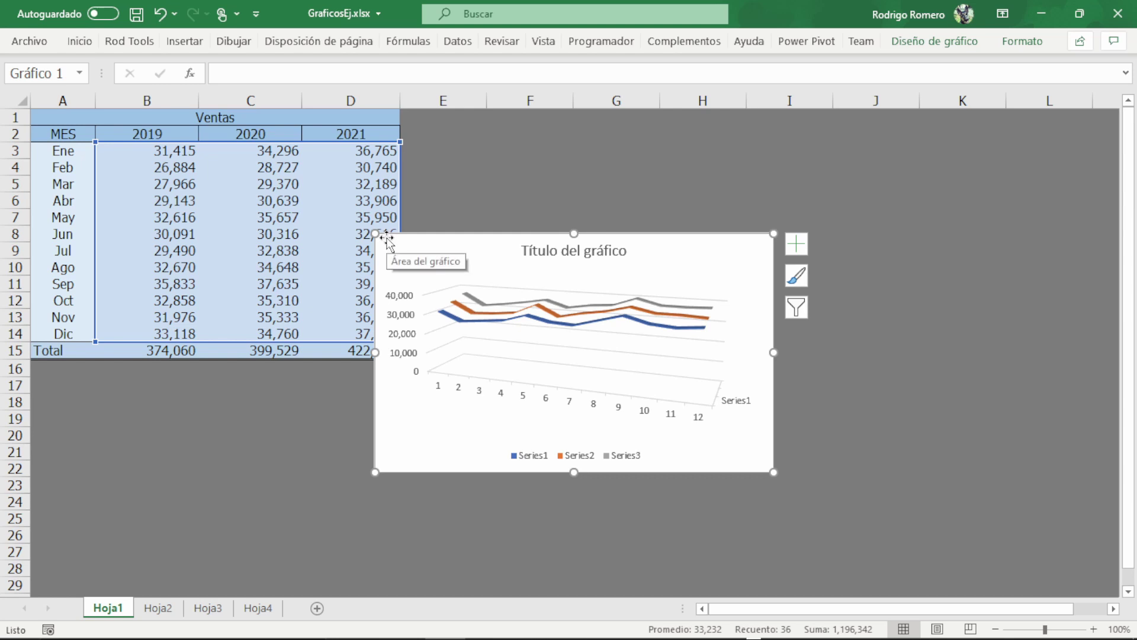
# Edit the chart's data source so the first series takes its name from cell B2 (2019).
pyautogui.click(534, 456)
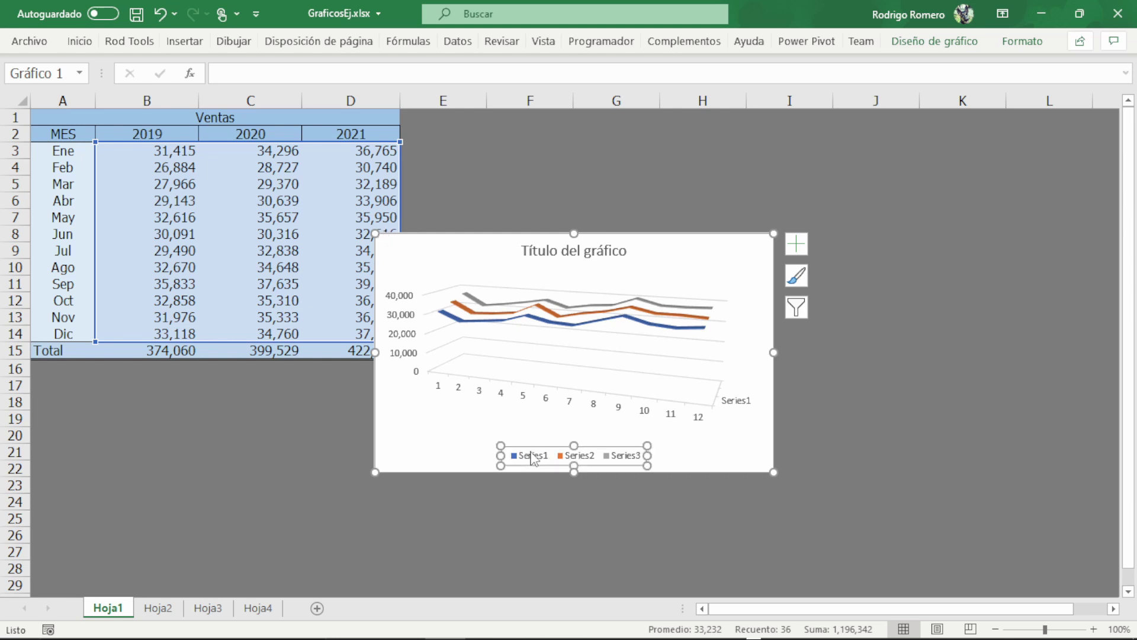
pyautogui.rightClick(532, 457)
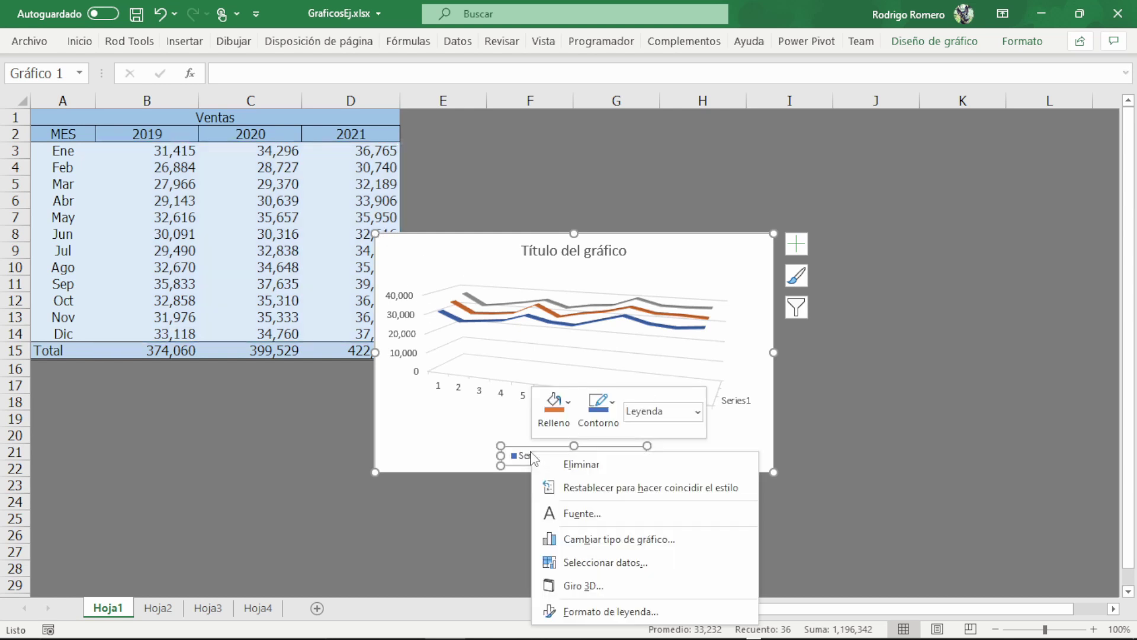
pyautogui.click(567, 561)
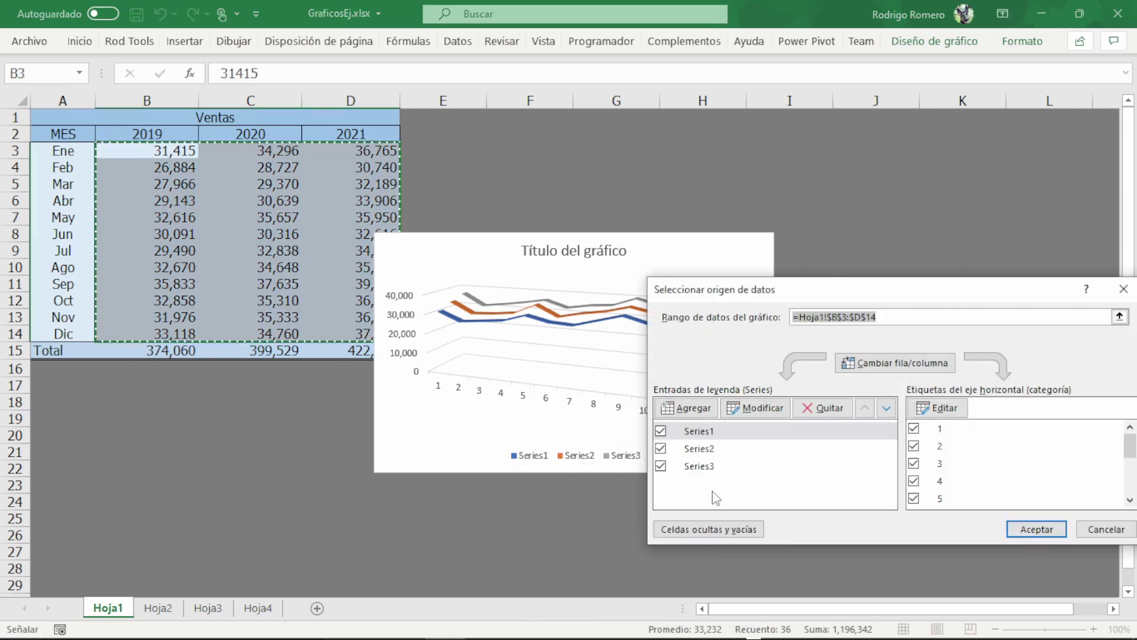
pyautogui.click(742, 428)
pyautogui.click(756, 408)
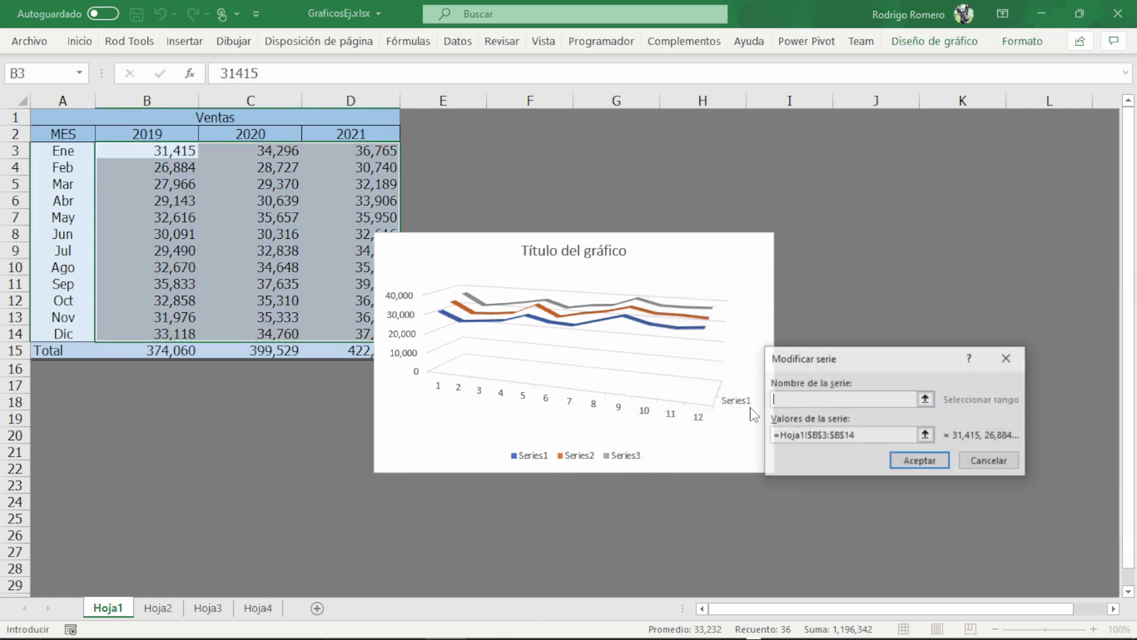
pyautogui.click(156, 135)
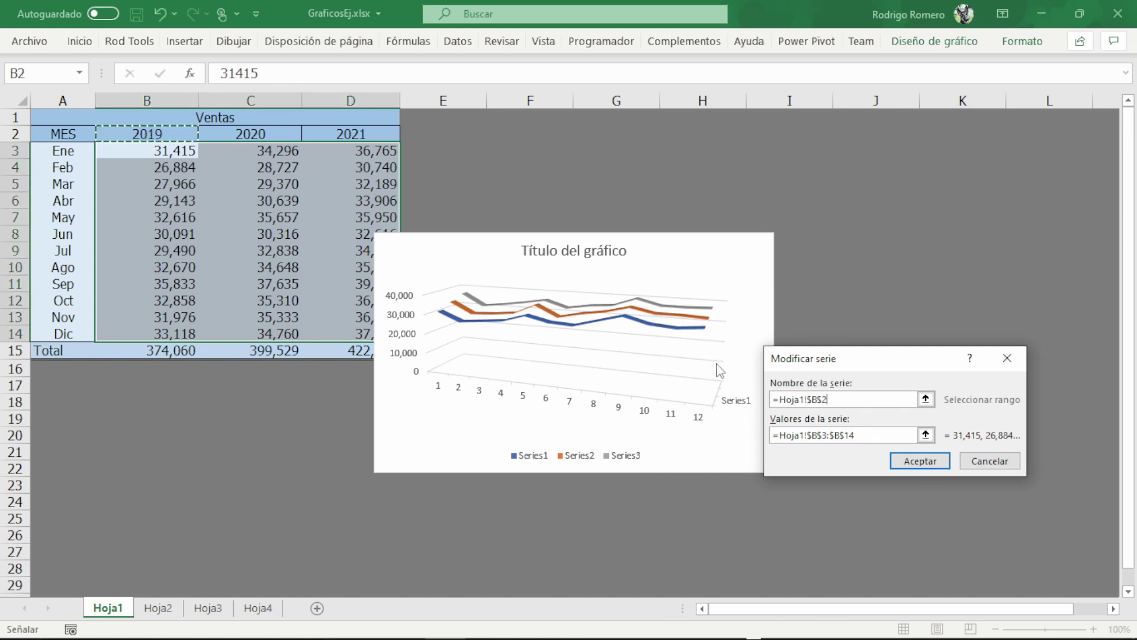
pyautogui.click(920, 461)
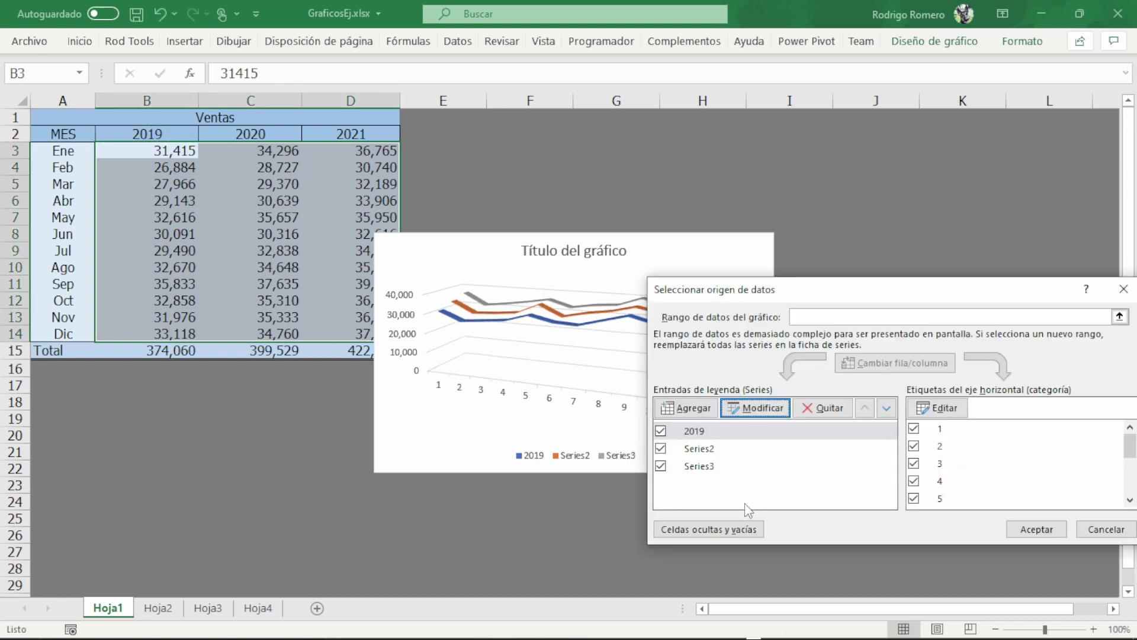
# Set the second series' name to the header in cell C2 (2020).
pyautogui.click(705, 450)
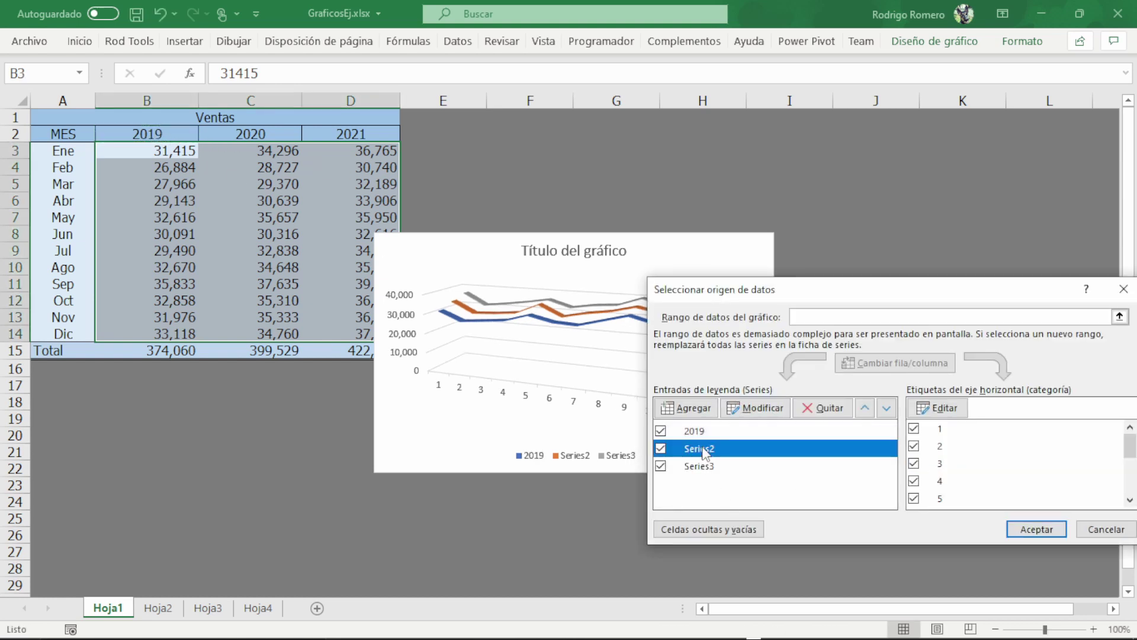
pyautogui.click(756, 407)
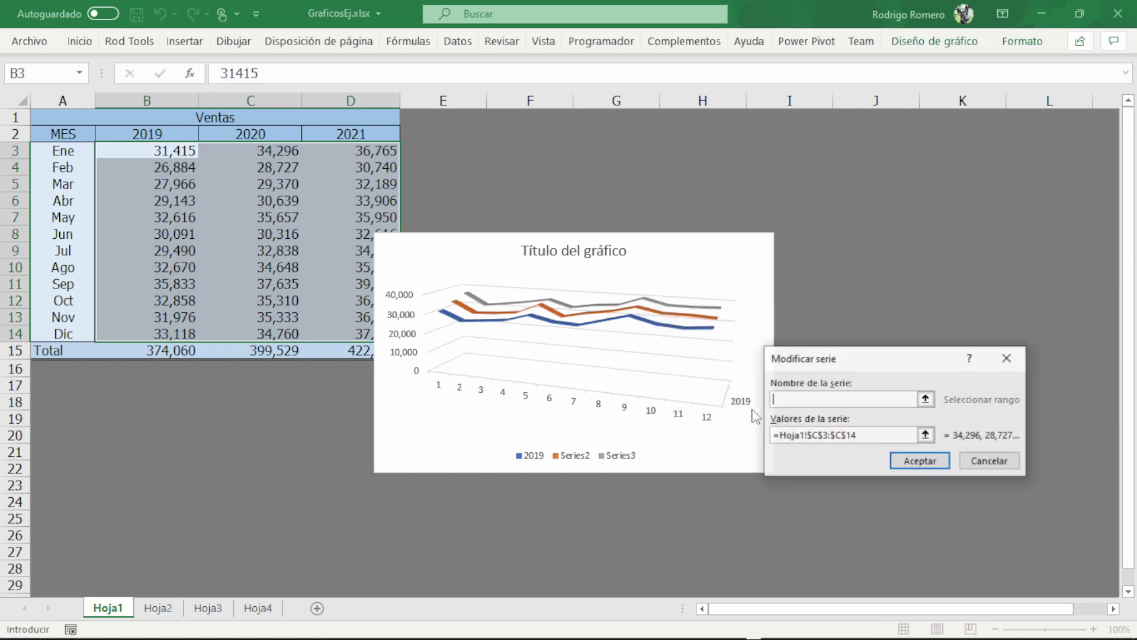
pyautogui.click(240, 137)
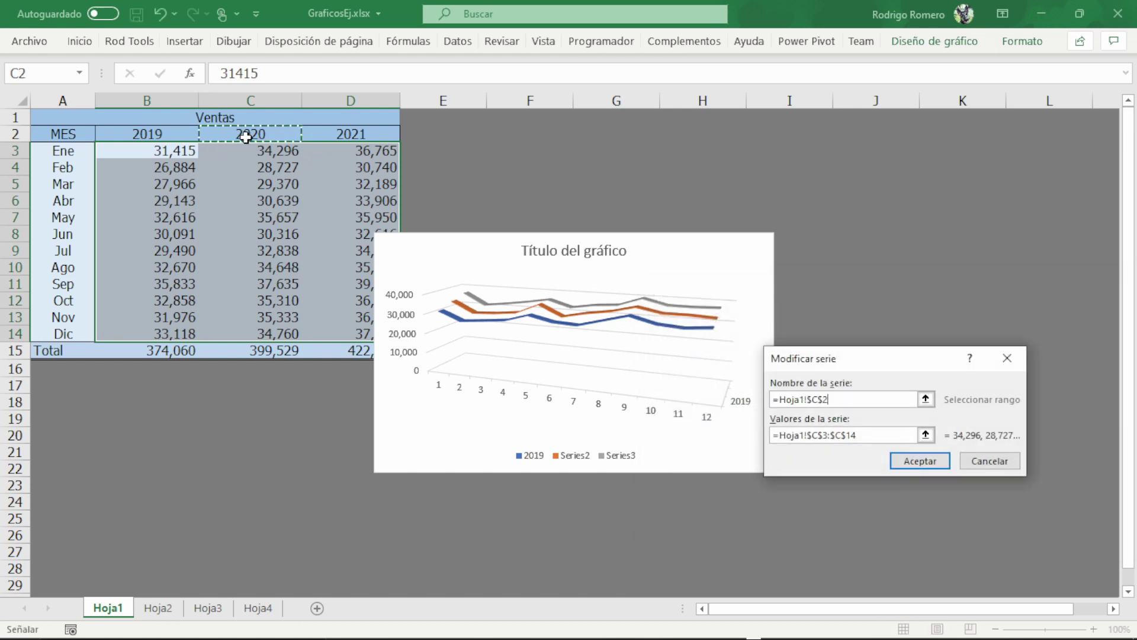
pyautogui.click(902, 461)
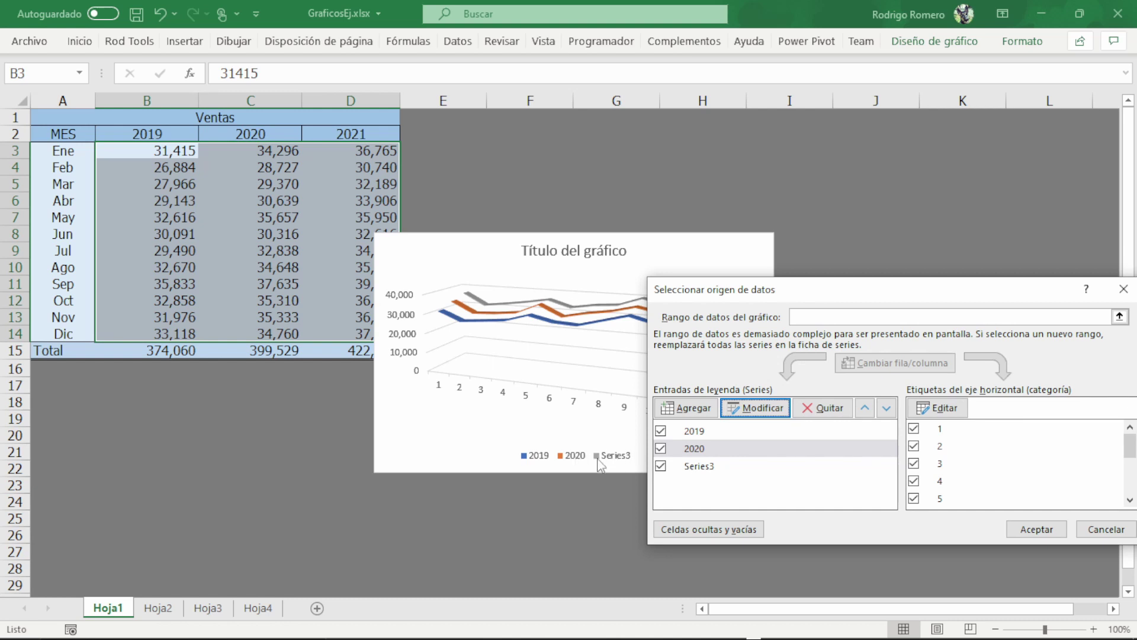
# Set the third series' name to the header in cell D2 (2021).
pyautogui.click(700, 468)
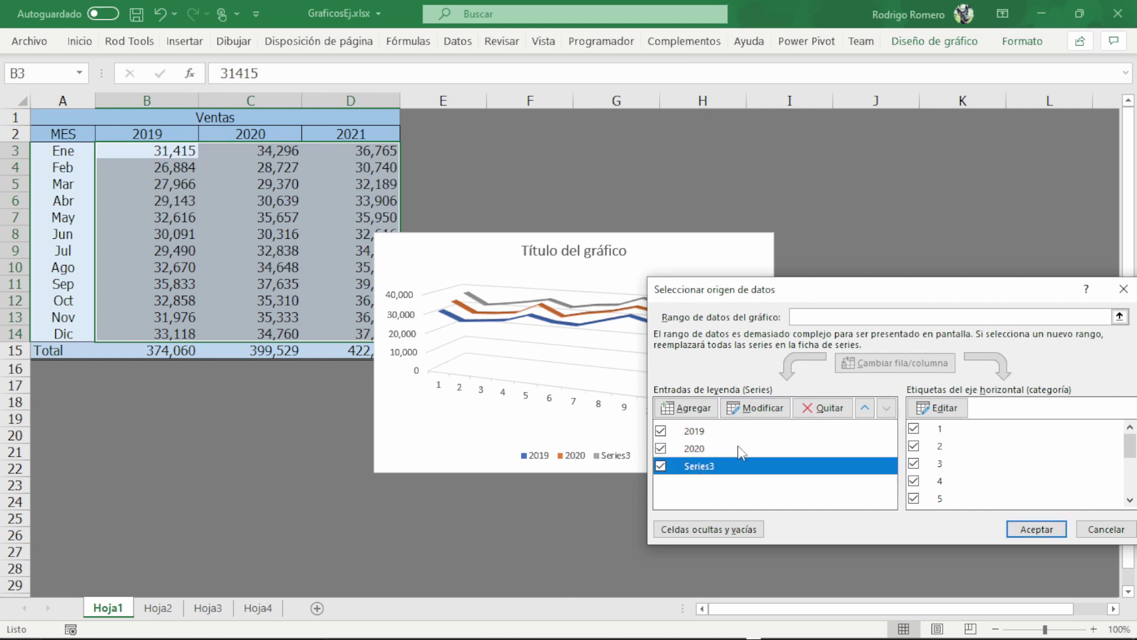
pyautogui.click(756, 410)
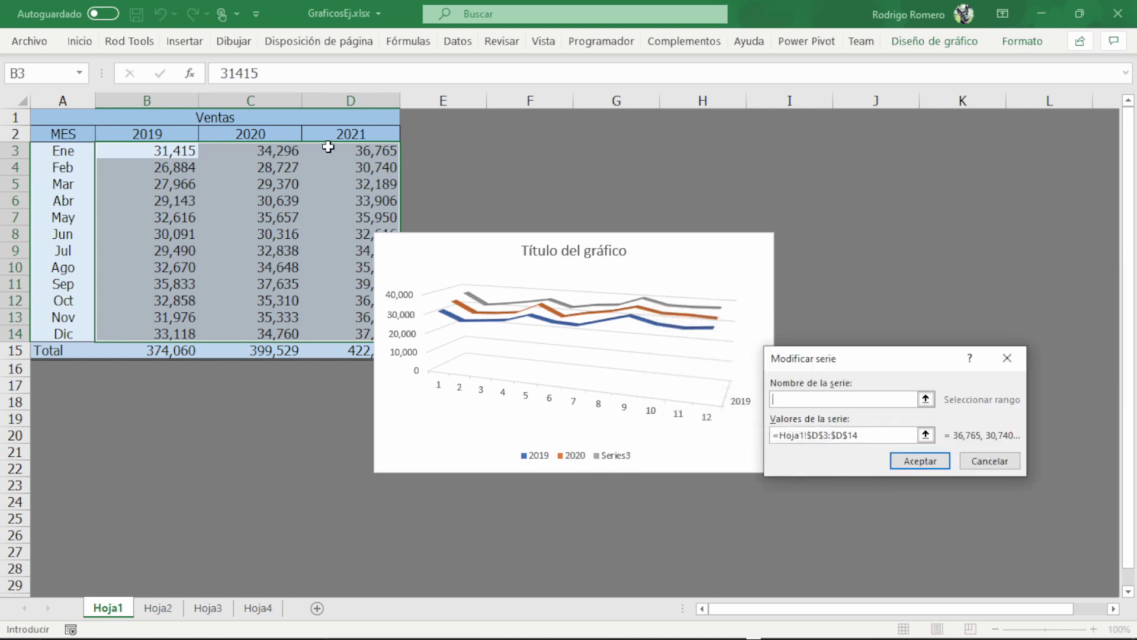
pyautogui.click(338, 131)
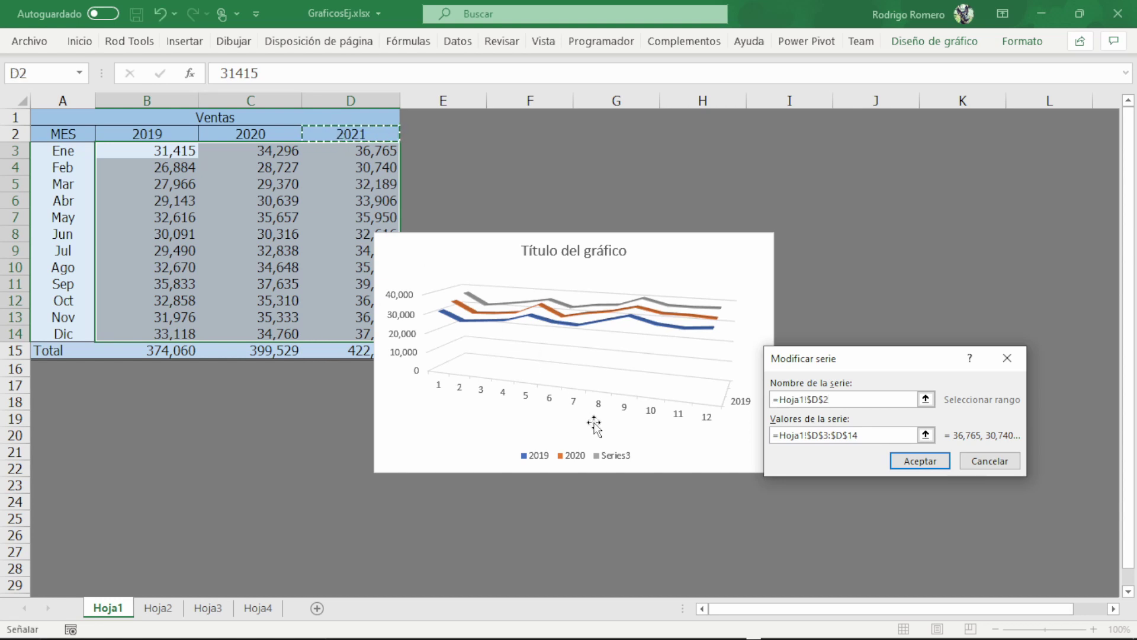
pyautogui.click(901, 469)
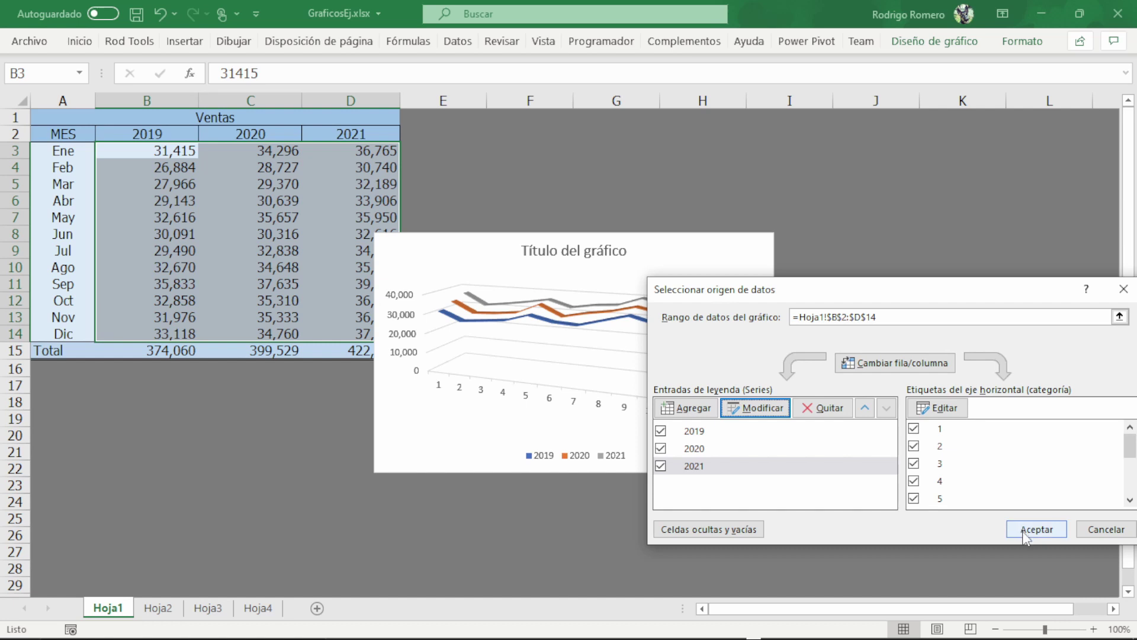
# Use the month names in A3:A14 as the horizontal axis labels and apply the data source changes.
pyautogui.click(945, 408)
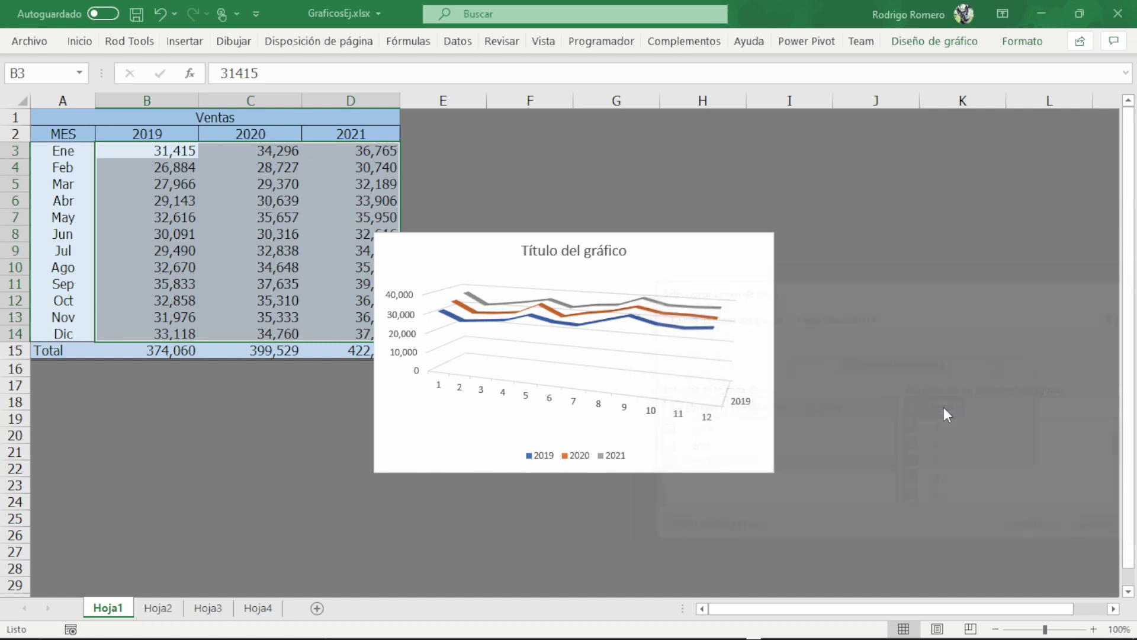
pyautogui.moveTo(61, 148); pyautogui.dragTo(63, 333)
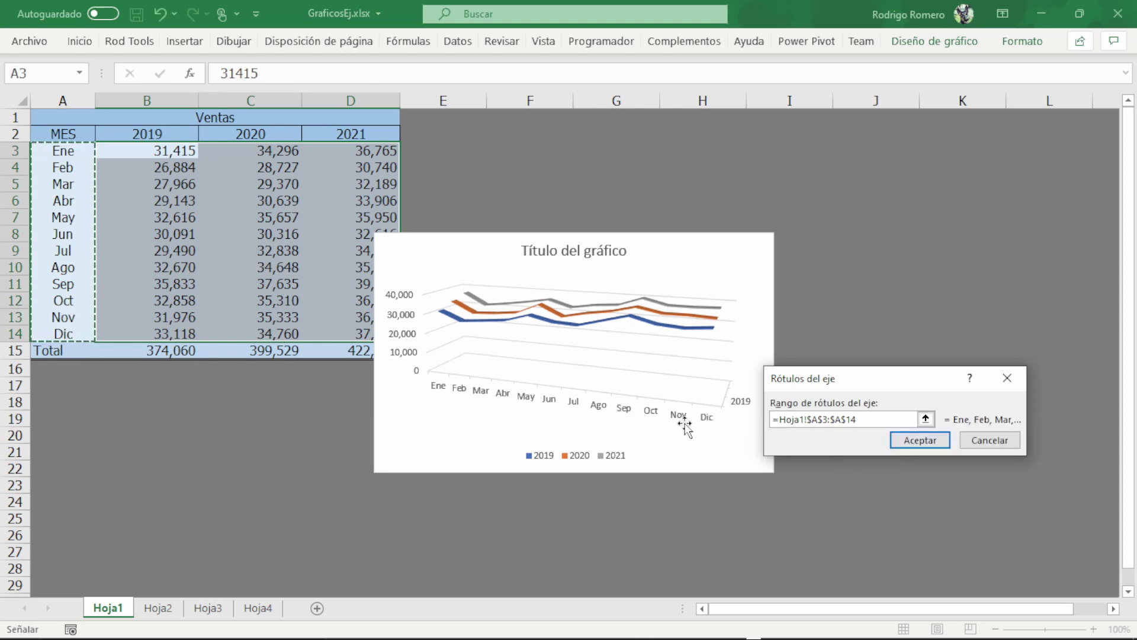
pyautogui.click(931, 442)
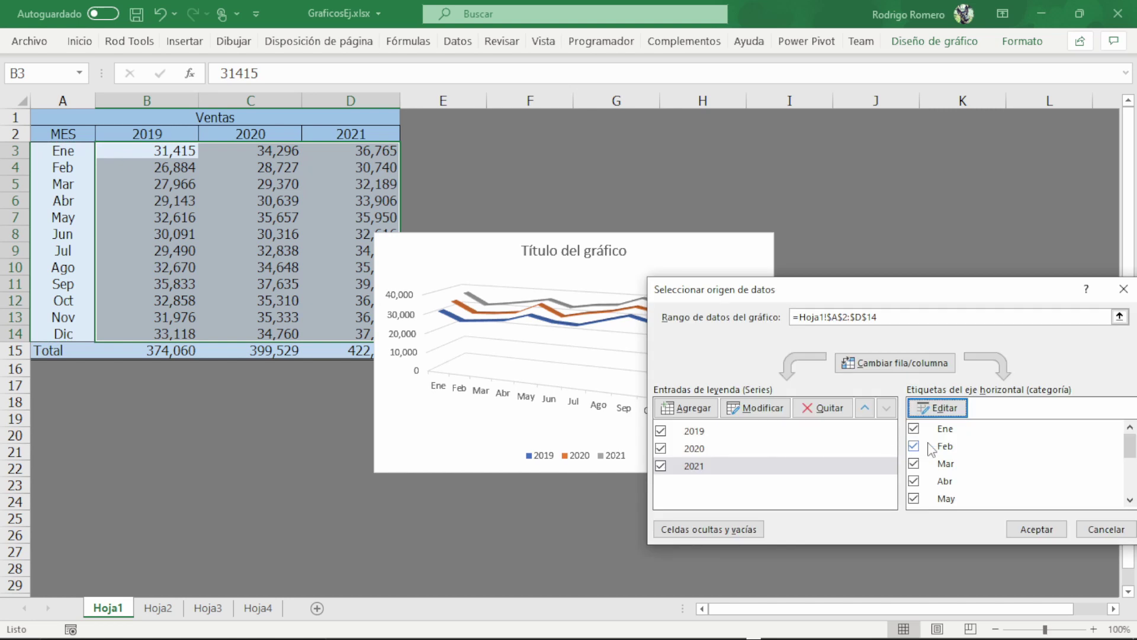
pyautogui.click(1036, 529)
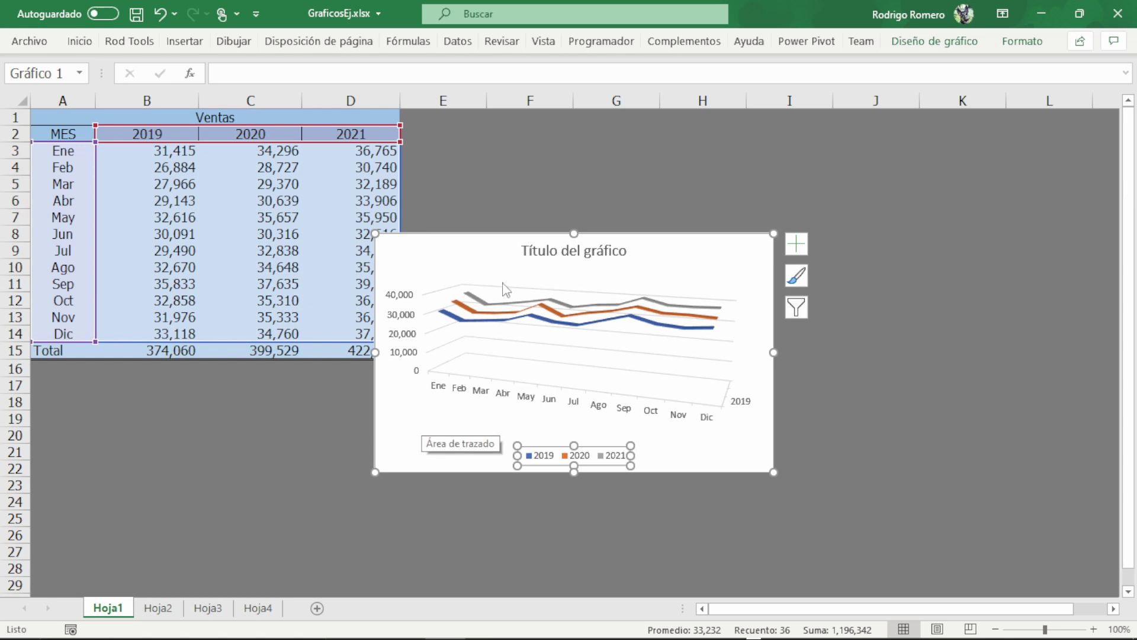
# Replace the placeholder chart title with VENTAS.
pyautogui.click(535, 254)
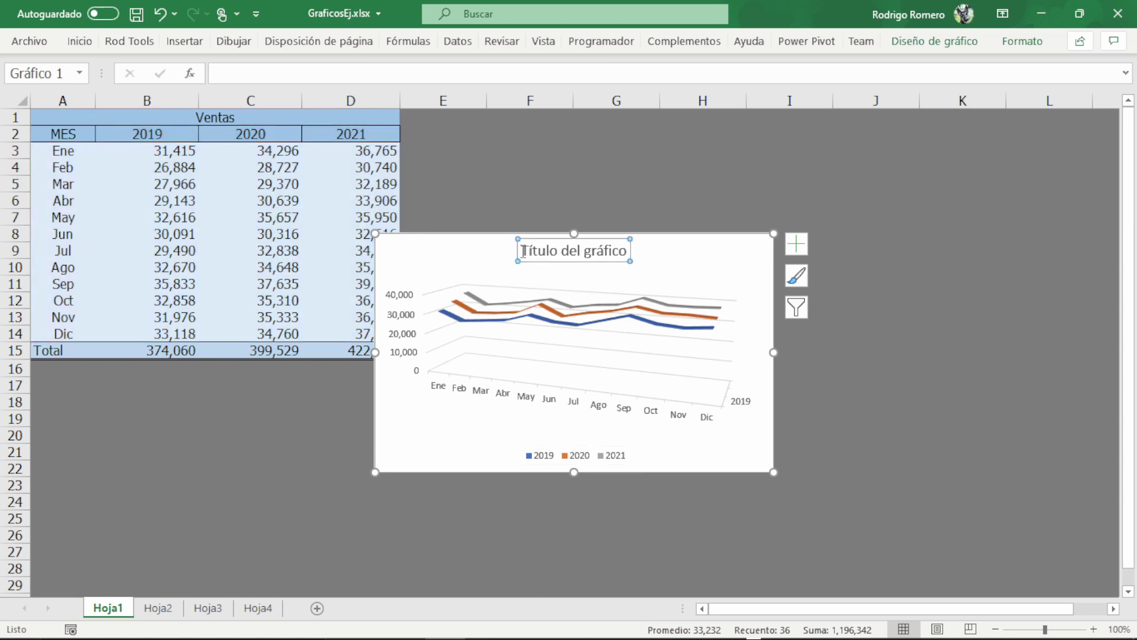
pyautogui.moveTo(527, 252); pyautogui.dragTo(616, 256)
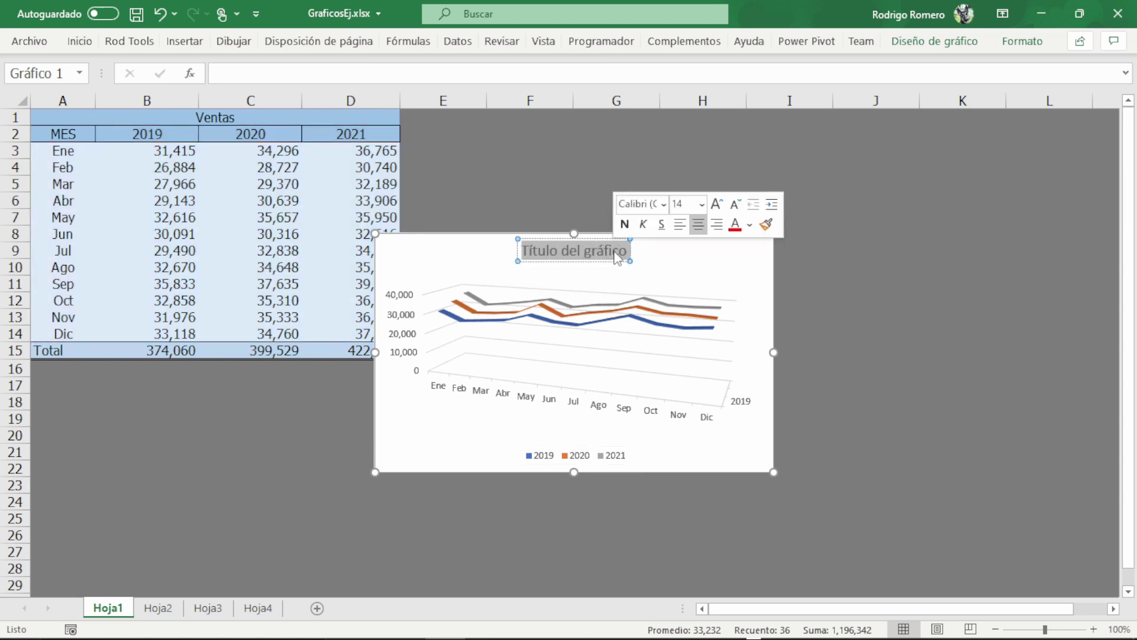
pyautogui.write('VENTAS')
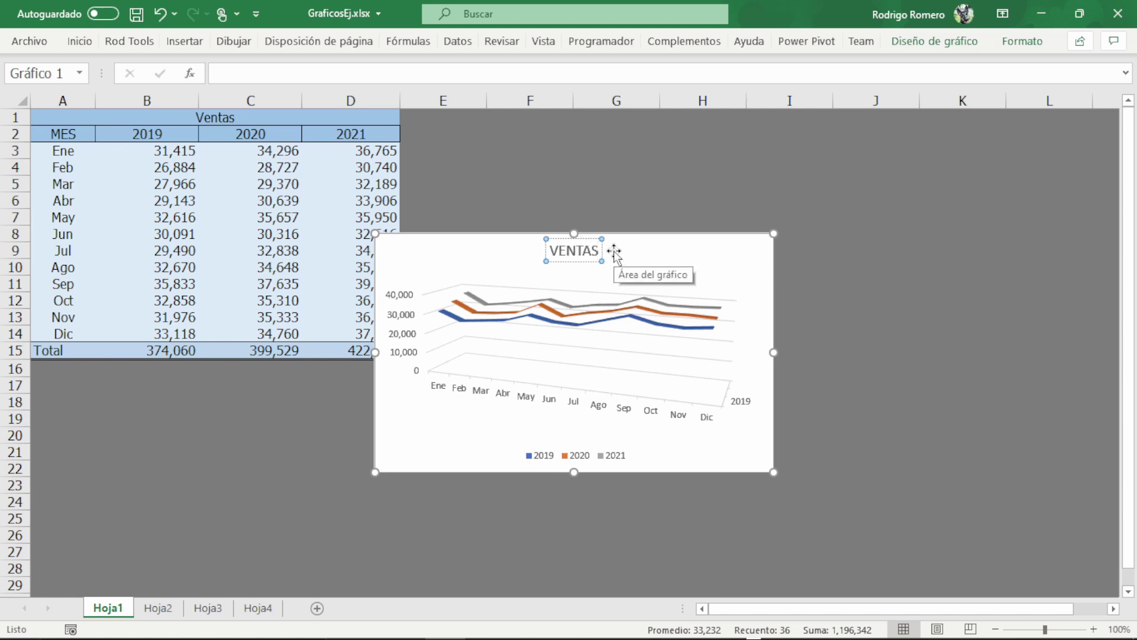
# Open the chart area formatting options and enlarge the chart until its upper-left corner reaches cell A1.
pyautogui.click(677, 251)
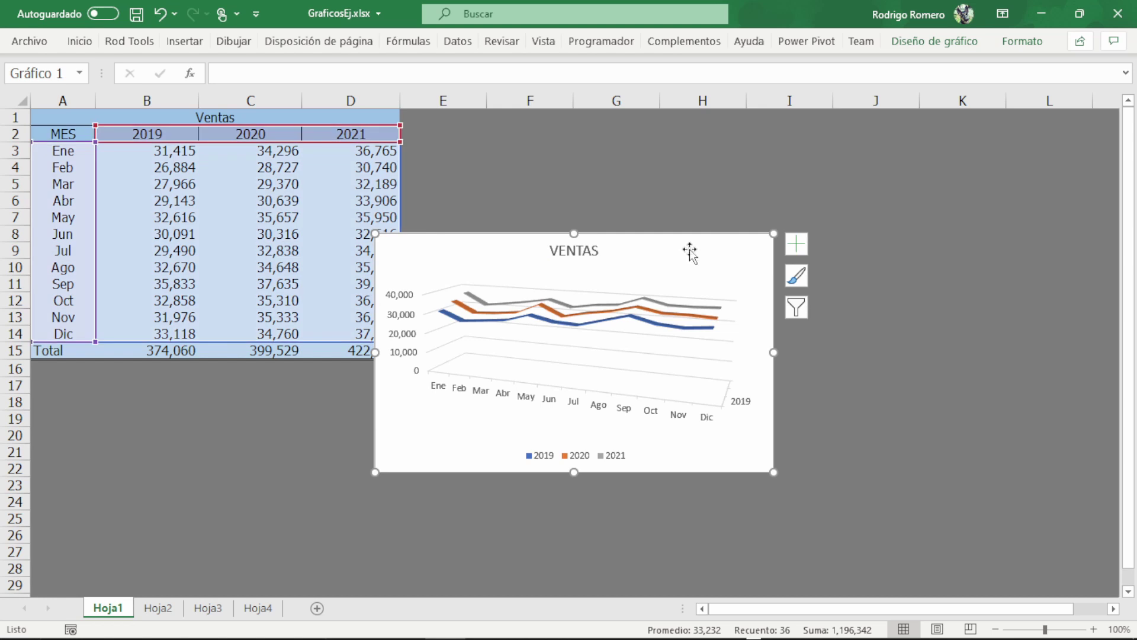
pyautogui.doubleClick(690, 252)
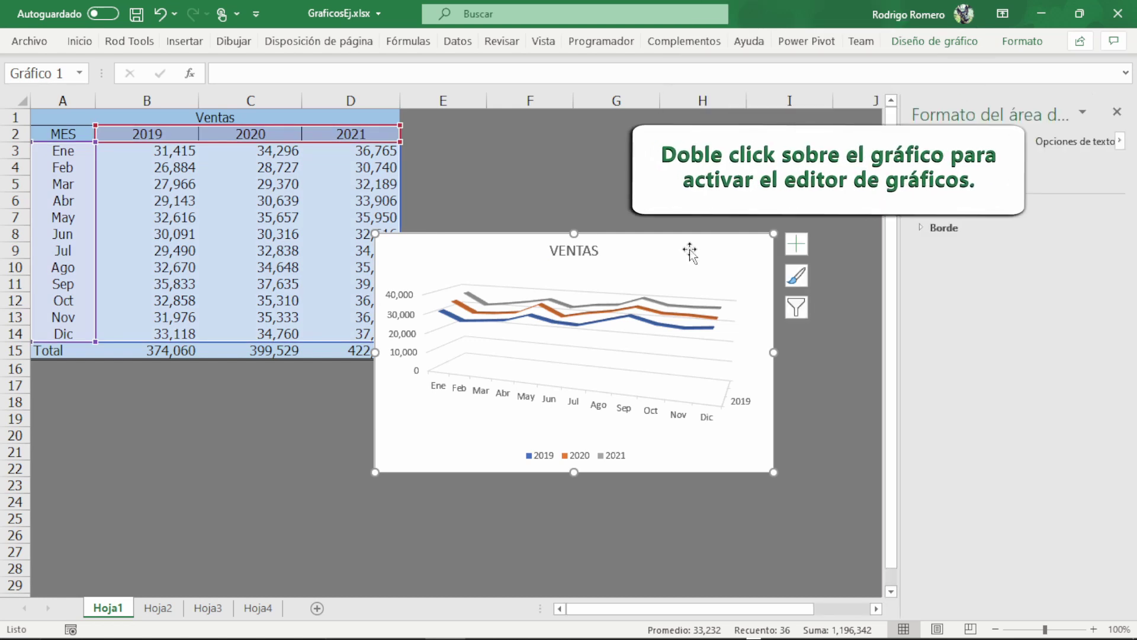
pyautogui.moveTo(375, 234); pyautogui.dragTo(36, 113)
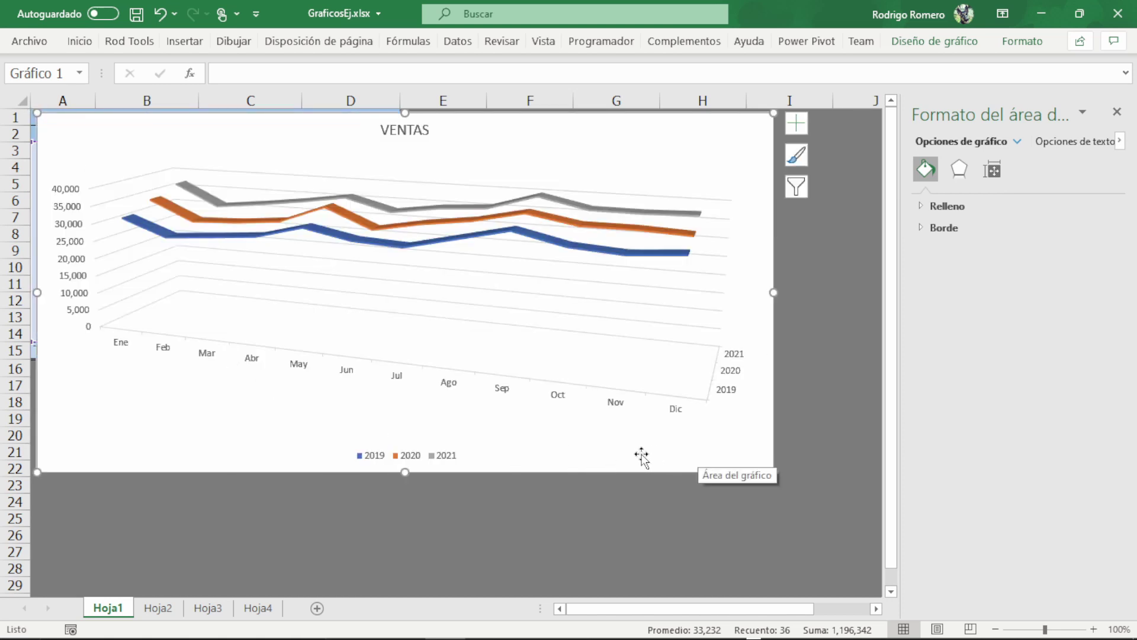
# Set the vertical value axis minimum limit to 25000.
pyautogui.click(85, 293)
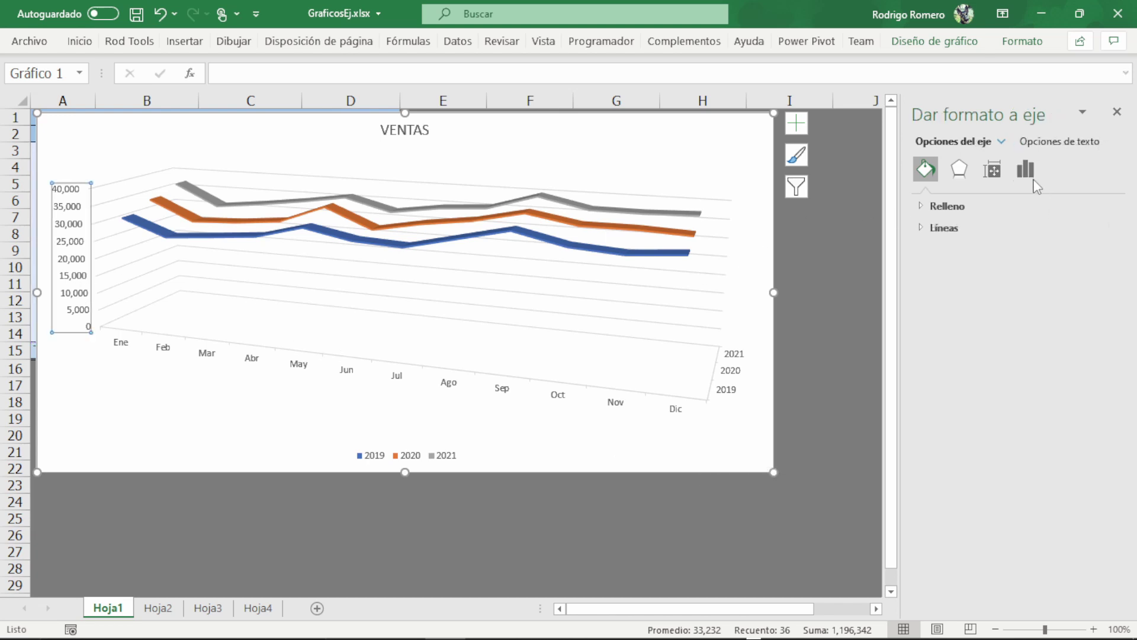
pyautogui.click(1034, 179)
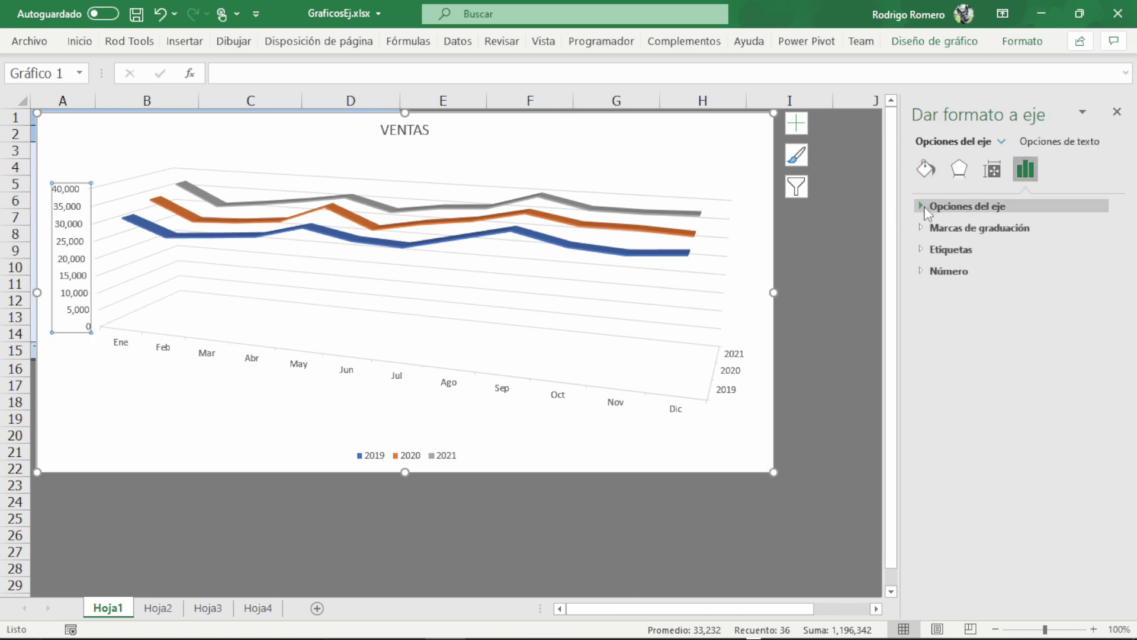
pyautogui.click(925, 208)
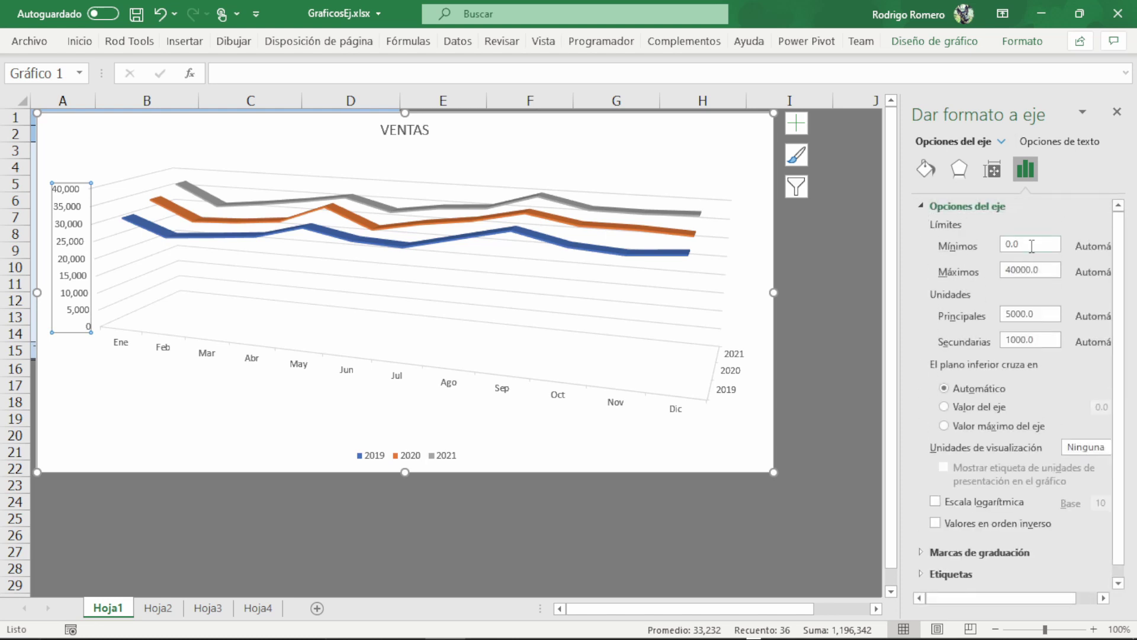
pyautogui.moveTo(1031, 245); pyautogui.dragTo(997, 249)
pyautogui.write('25000')
pyautogui.click(1033, 271)
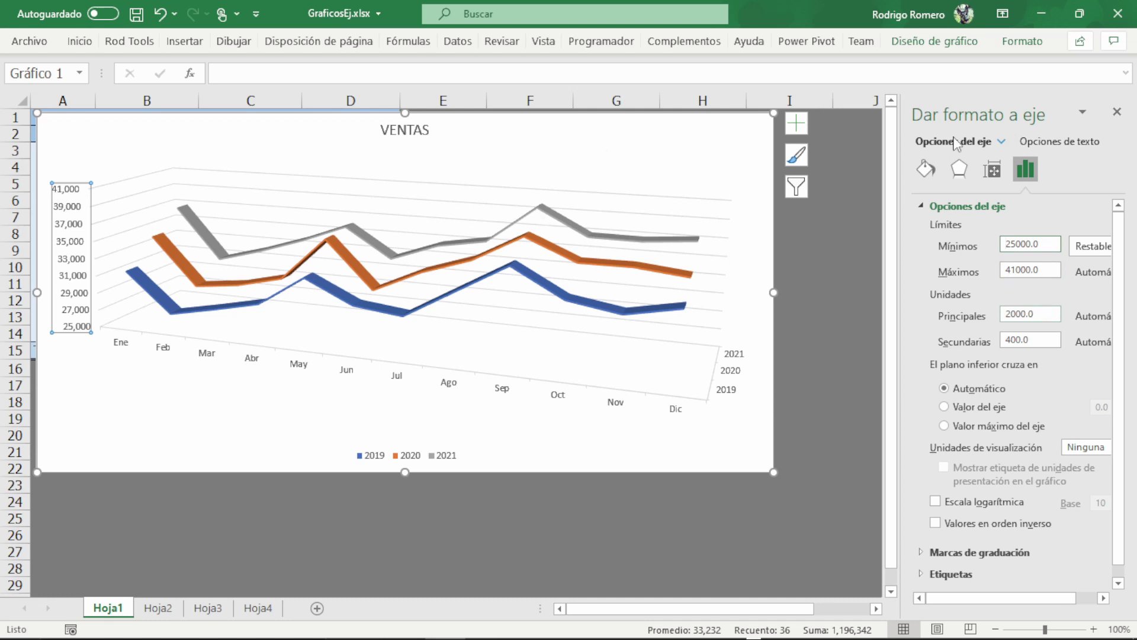
# Give all text in the chart area a solid fill in the darkest shade of the light blue theme color.
pyautogui.click(1001, 142)
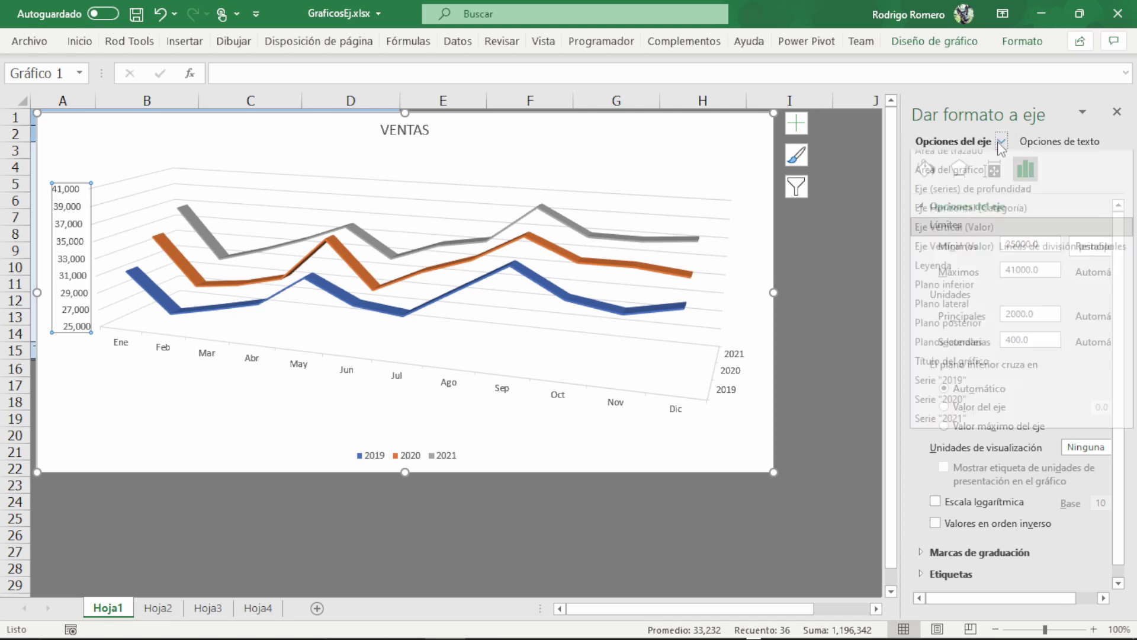
pyautogui.click(975, 179)
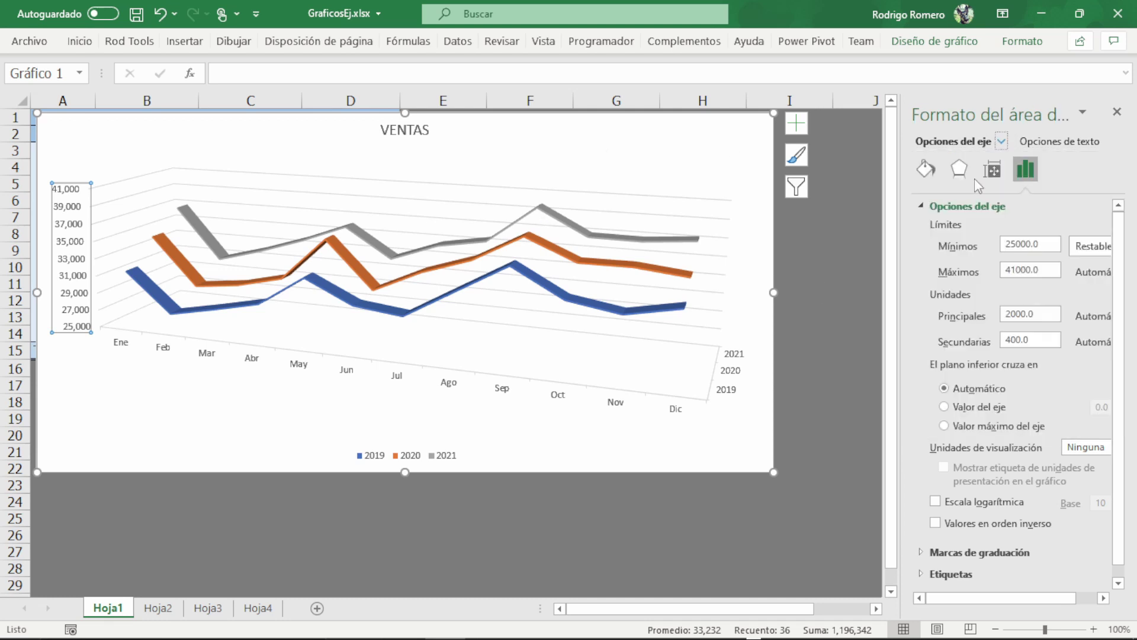
pyautogui.click(1095, 145)
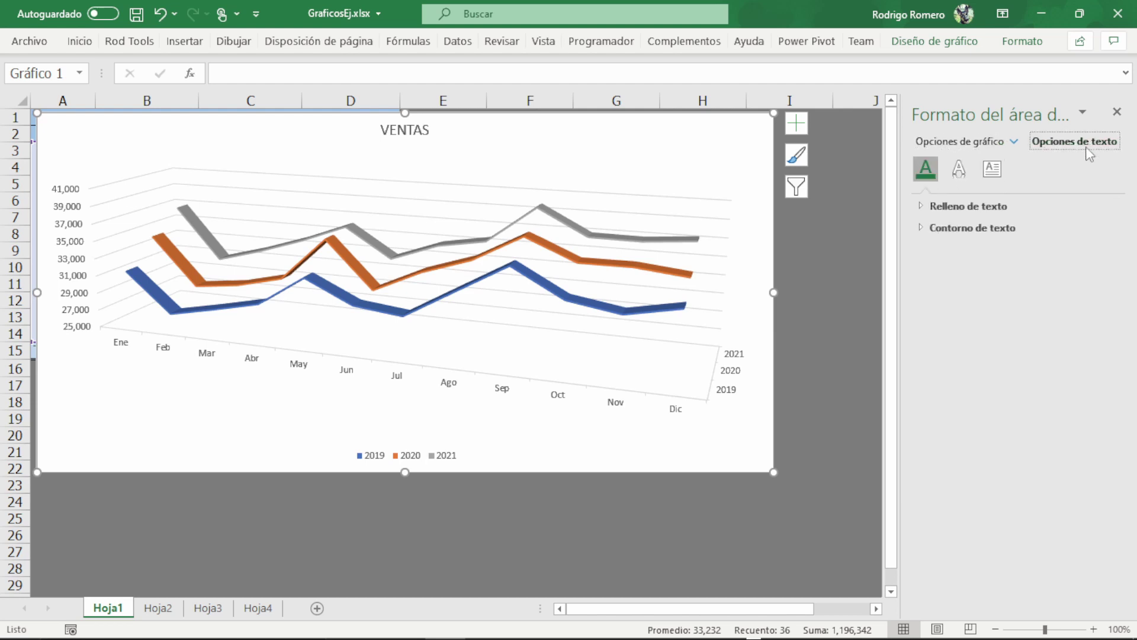
pyautogui.click(921, 207)
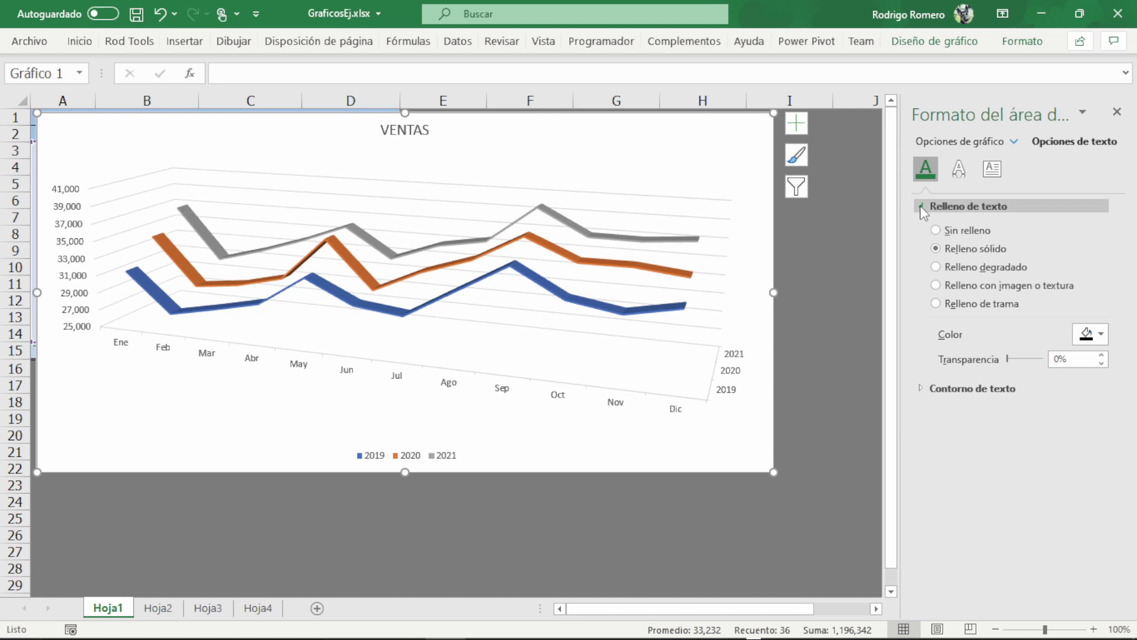
pyautogui.click(1101, 334)
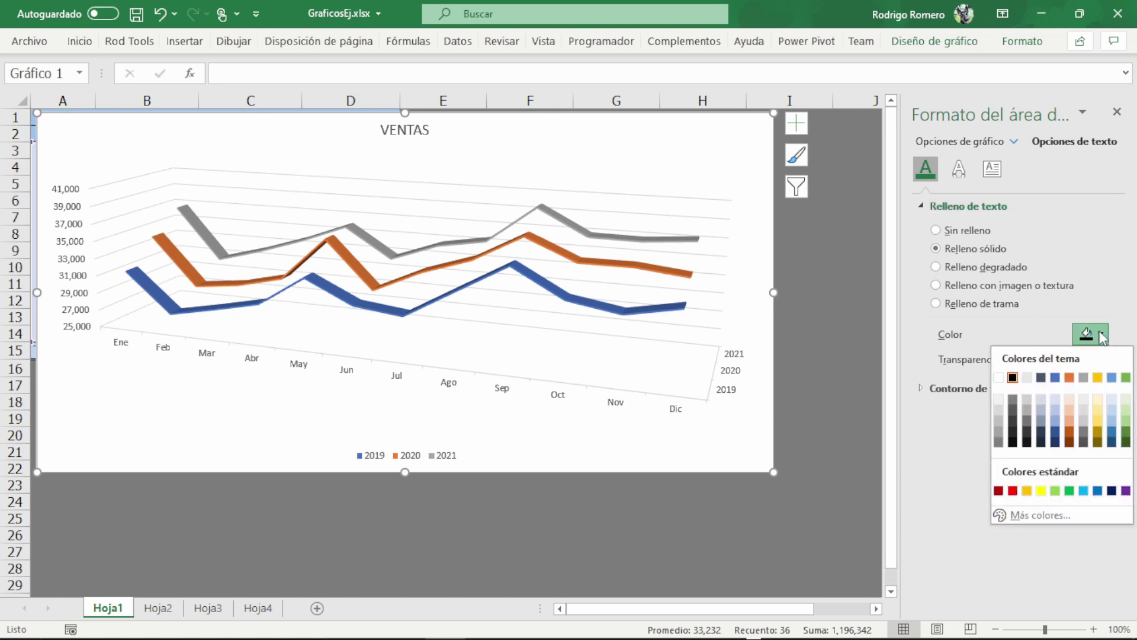
pyautogui.click(1113, 444)
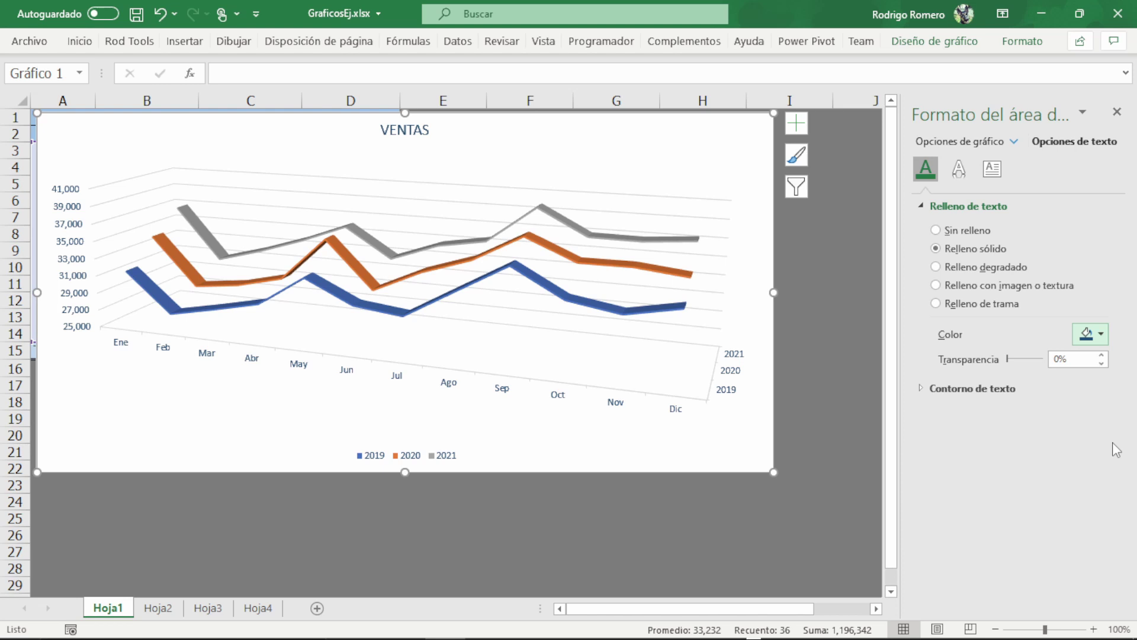
# Format the VENTAS chart title in bold (Negrita) with a font size of 28.
pyautogui.click(415, 131)
pyautogui.rightClick(415, 131)
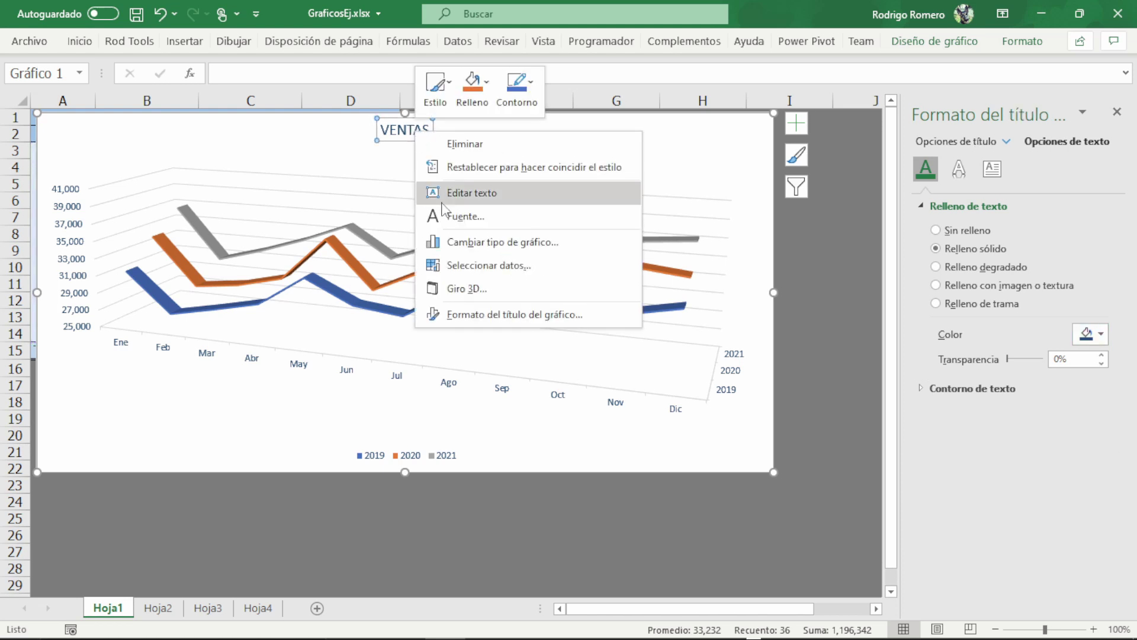
pyautogui.click(450, 221)
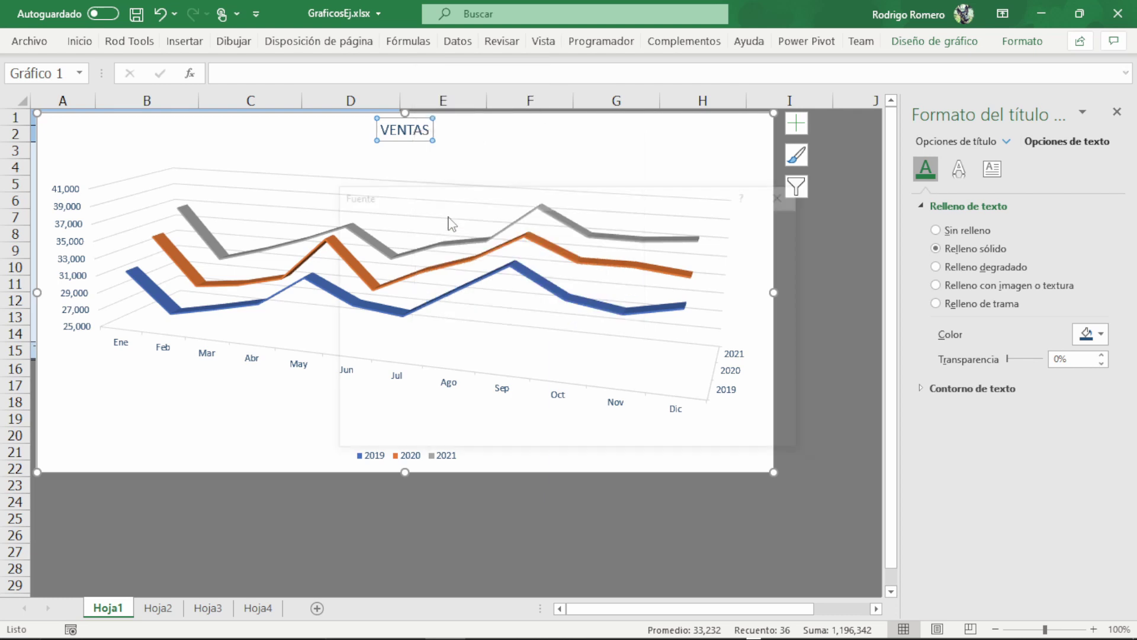
pyautogui.click(612, 268)
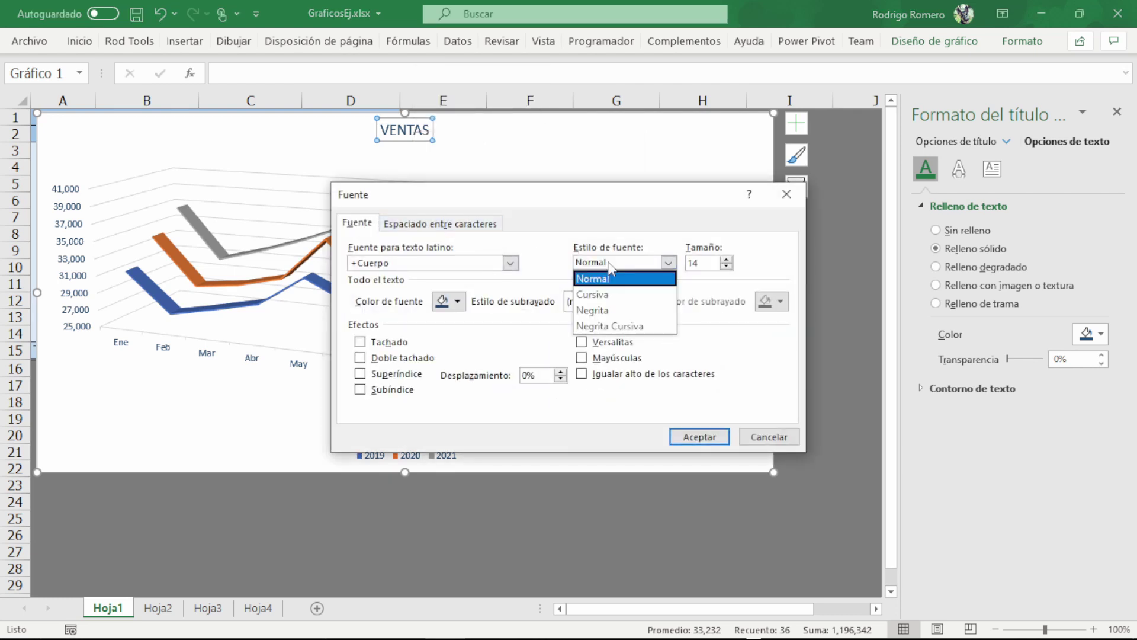
pyautogui.click(610, 310)
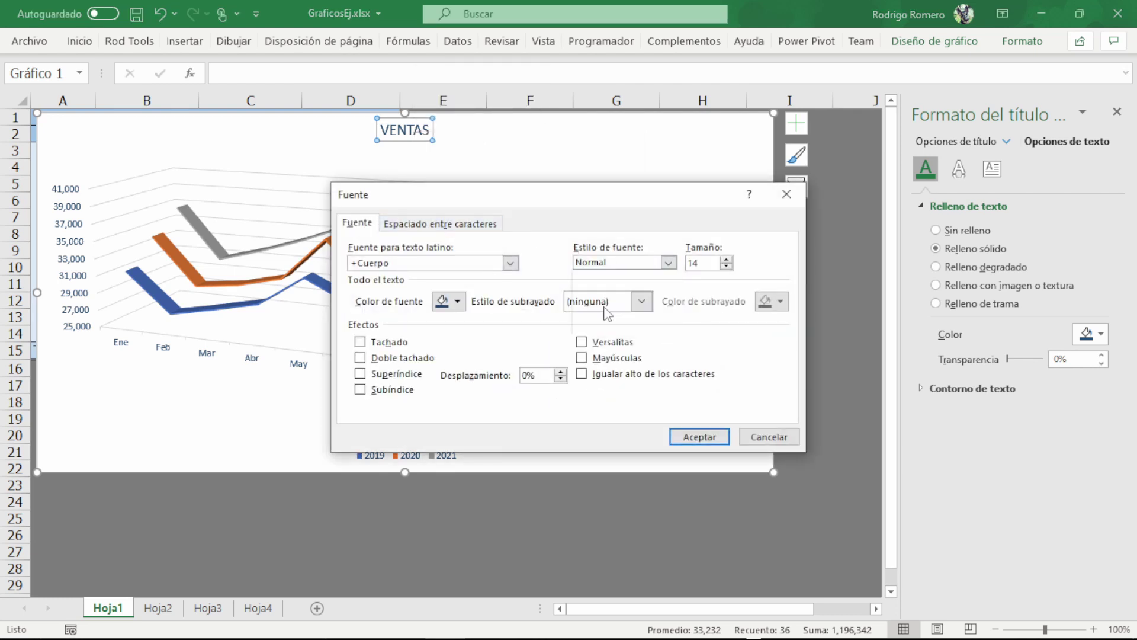
pyautogui.click(706, 262)
pyautogui.write('28')
pyautogui.click(697, 436)
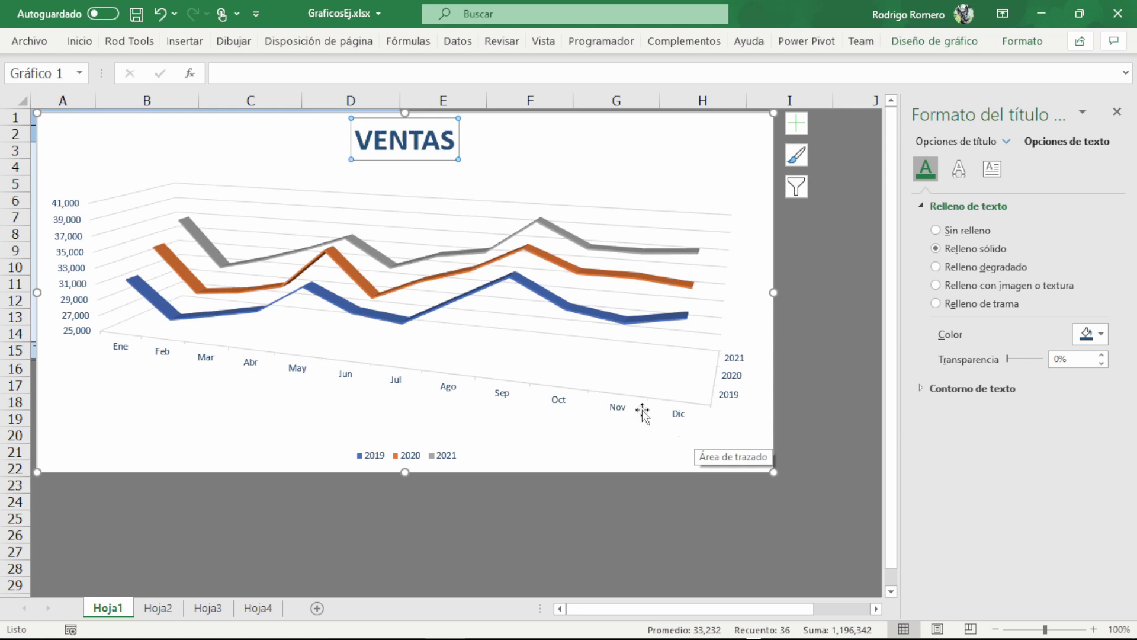
# Add major and minor gridlines to the horizontal category axis with the month names.
pyautogui.click(561, 379)
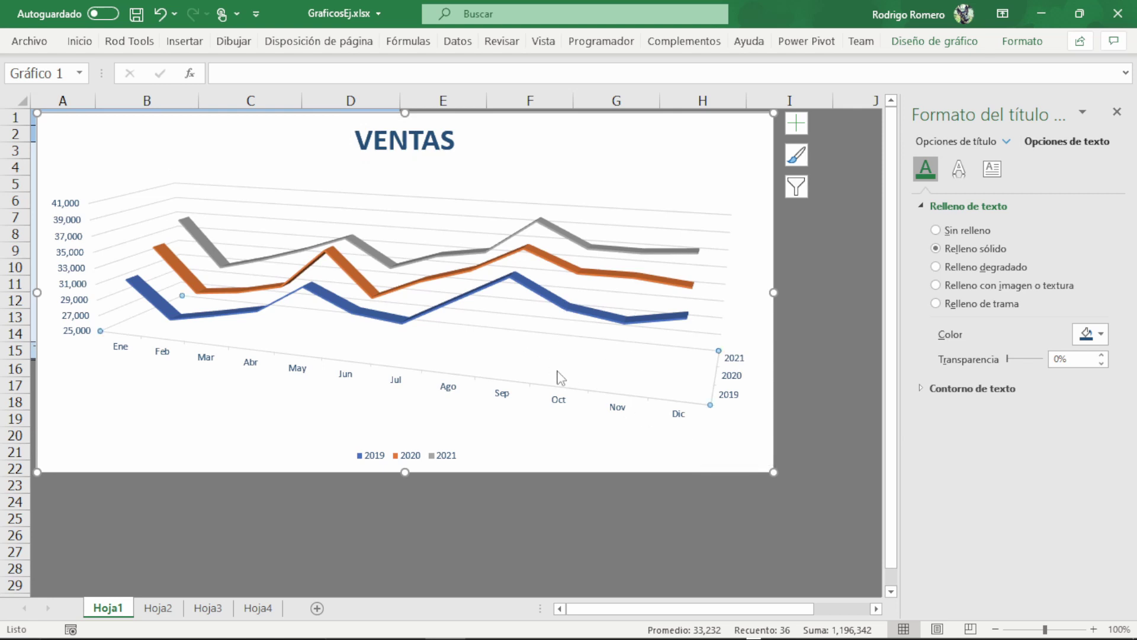
pyautogui.rightClick(561, 407)
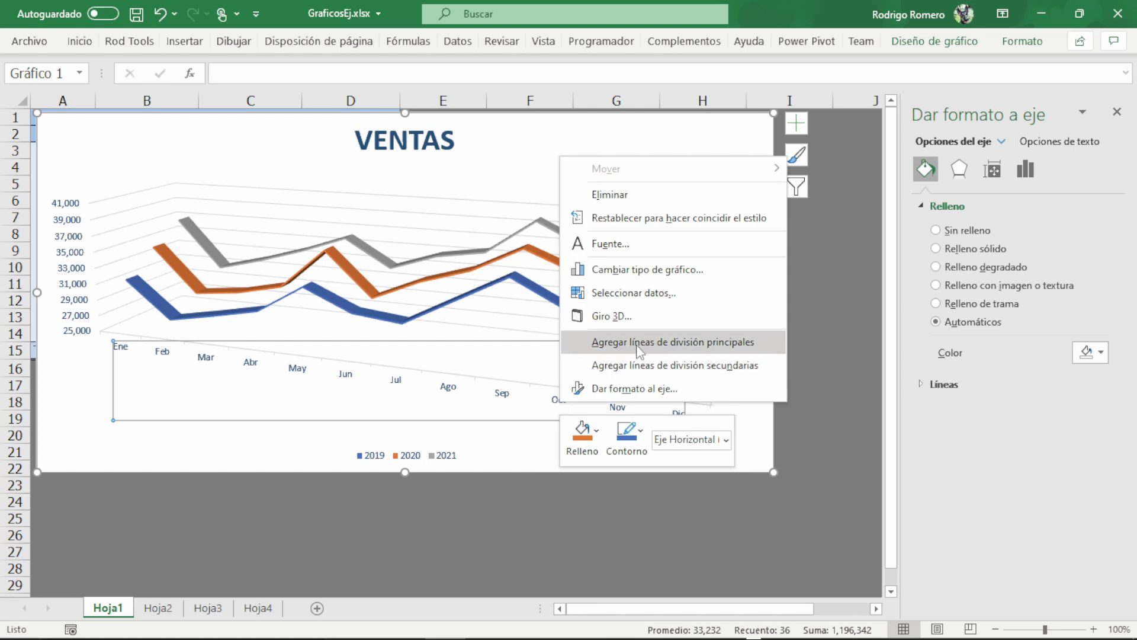
pyautogui.click(639, 349)
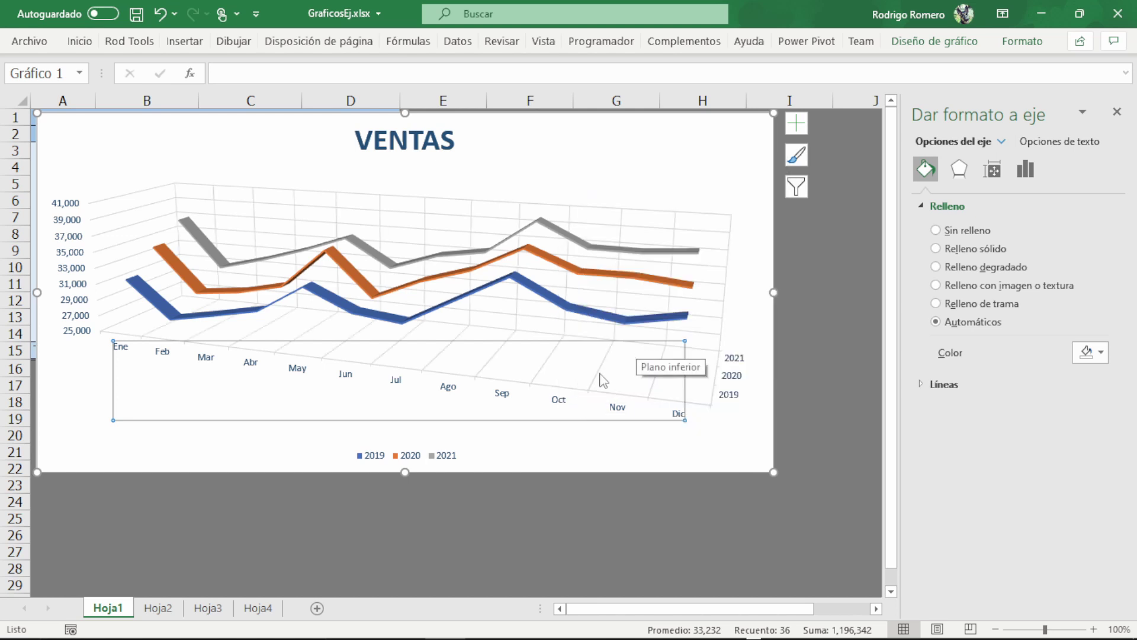
pyautogui.rightClick(567, 396)
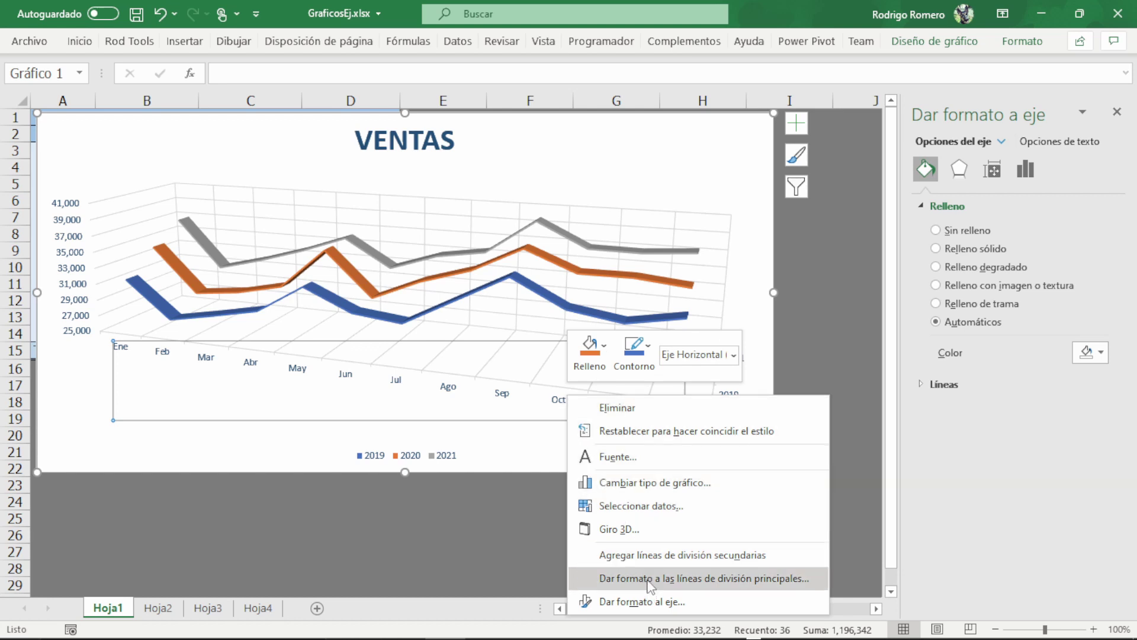
pyautogui.click(652, 554)
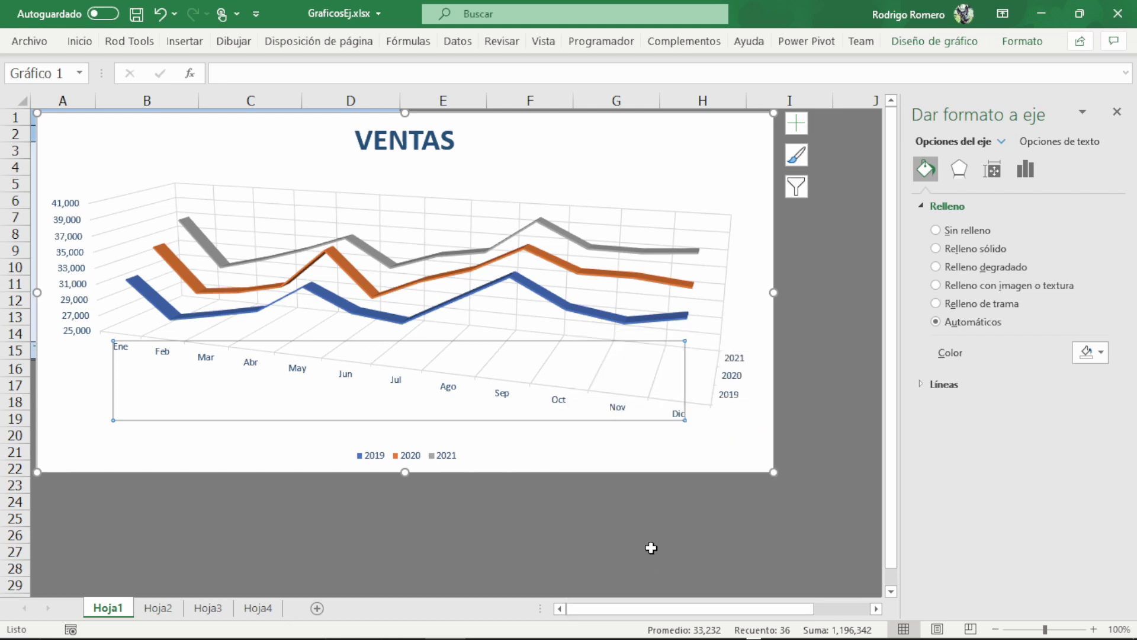
# Add major gridlines to the depth axis that shows the years 2019 to 2021.
pyautogui.click(739, 382)
pyautogui.rightClick(739, 382)
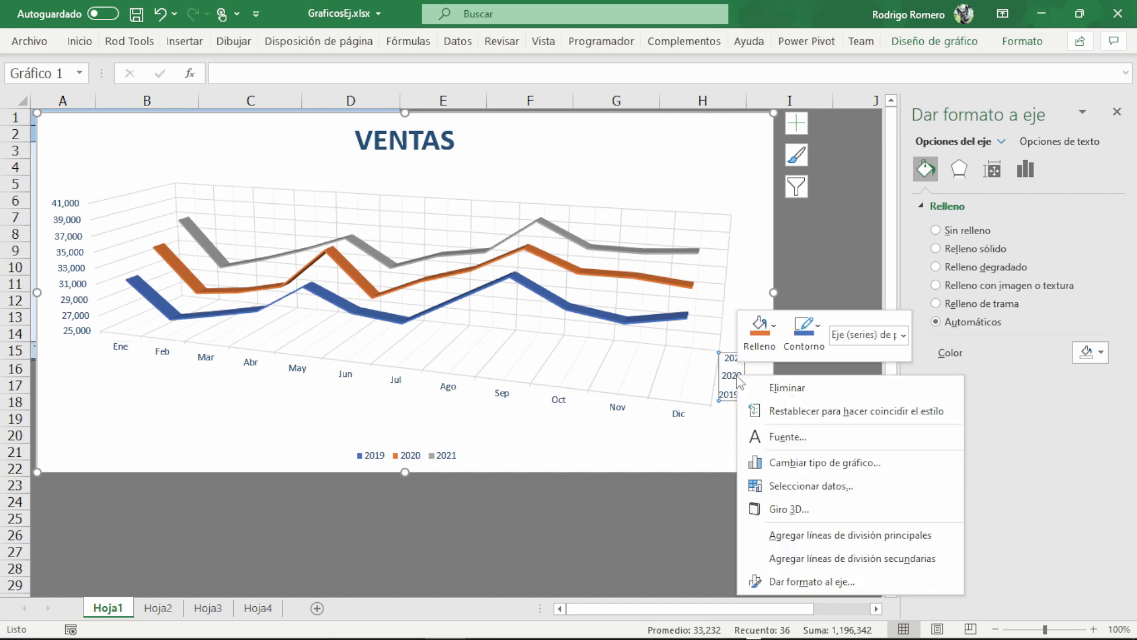
pyautogui.click(792, 542)
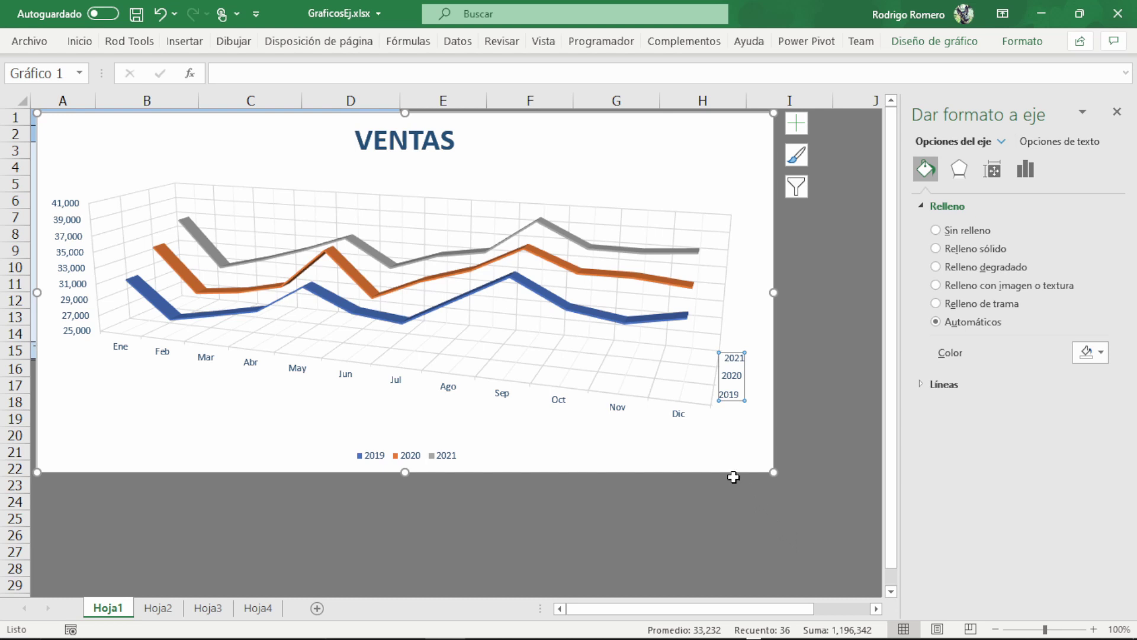
pyautogui.click(651, 389)
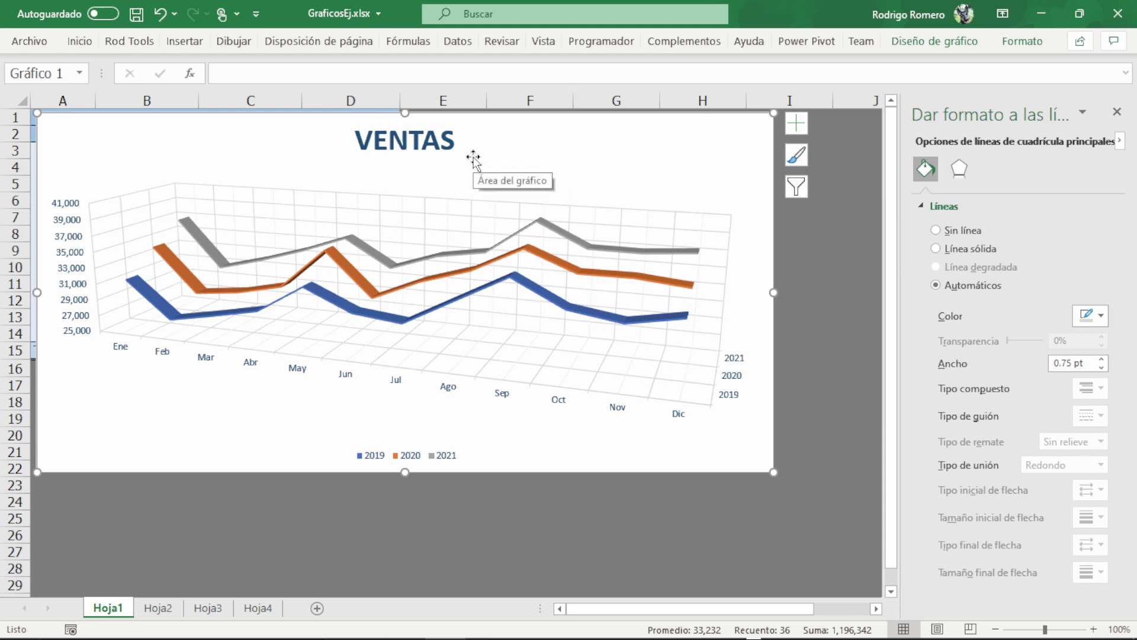
# Fill the chart area with the picture file EU-members.png from the Mapas folder and set its transparency to 34%.
pyautogui.click(508, 168)
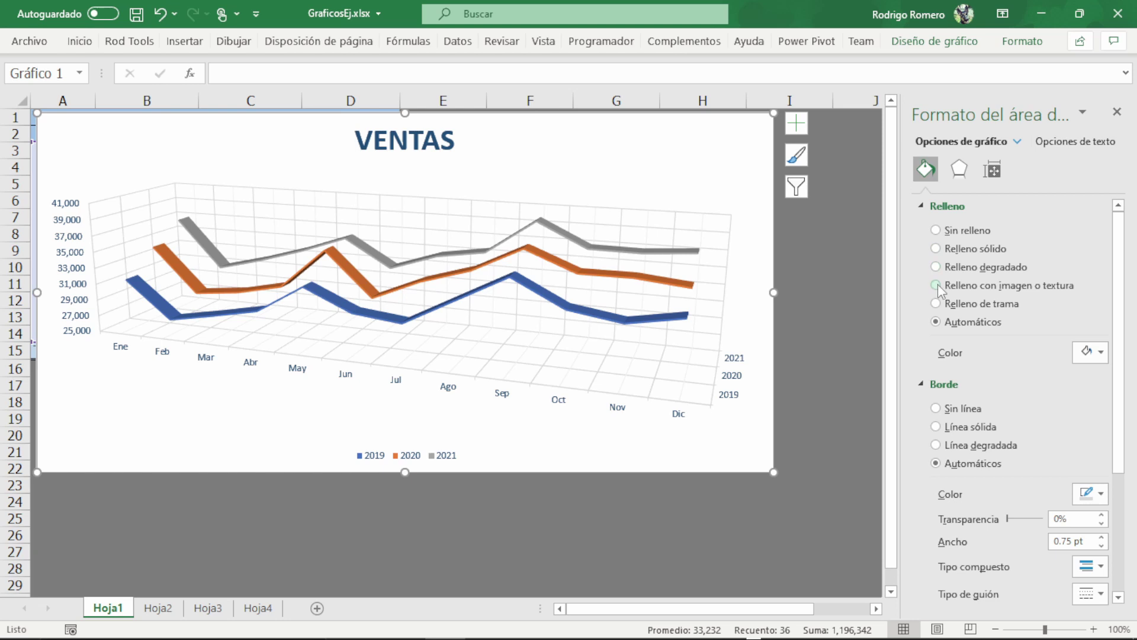
pyautogui.click(936, 286)
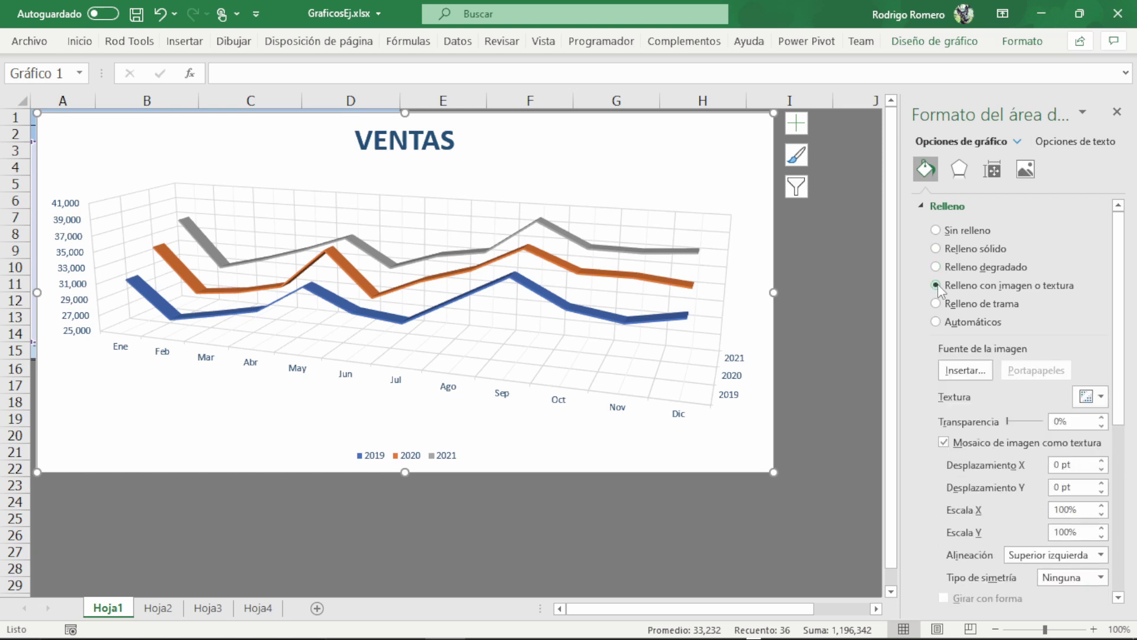
pyautogui.click(964, 371)
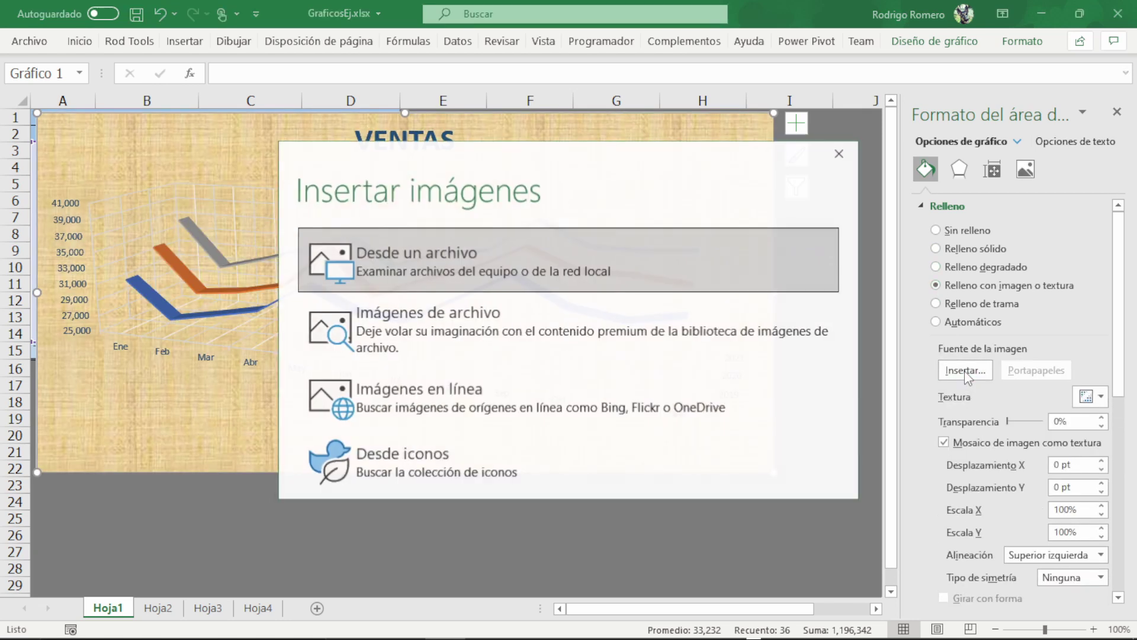
pyautogui.click(461, 255)
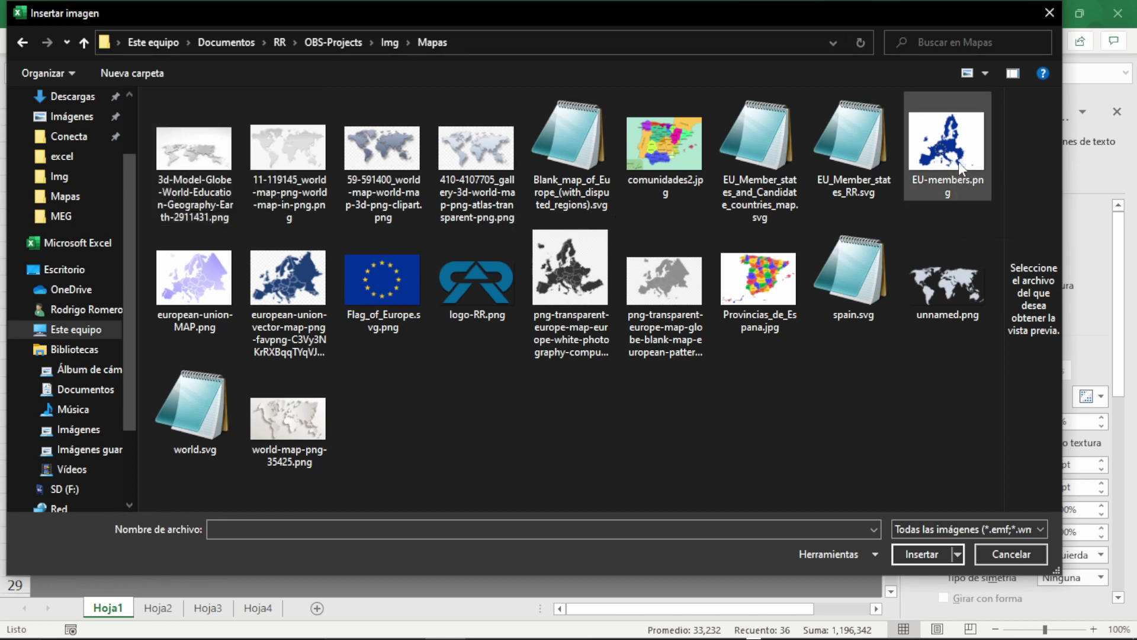
pyautogui.click(937, 193)
pyautogui.click(939, 553)
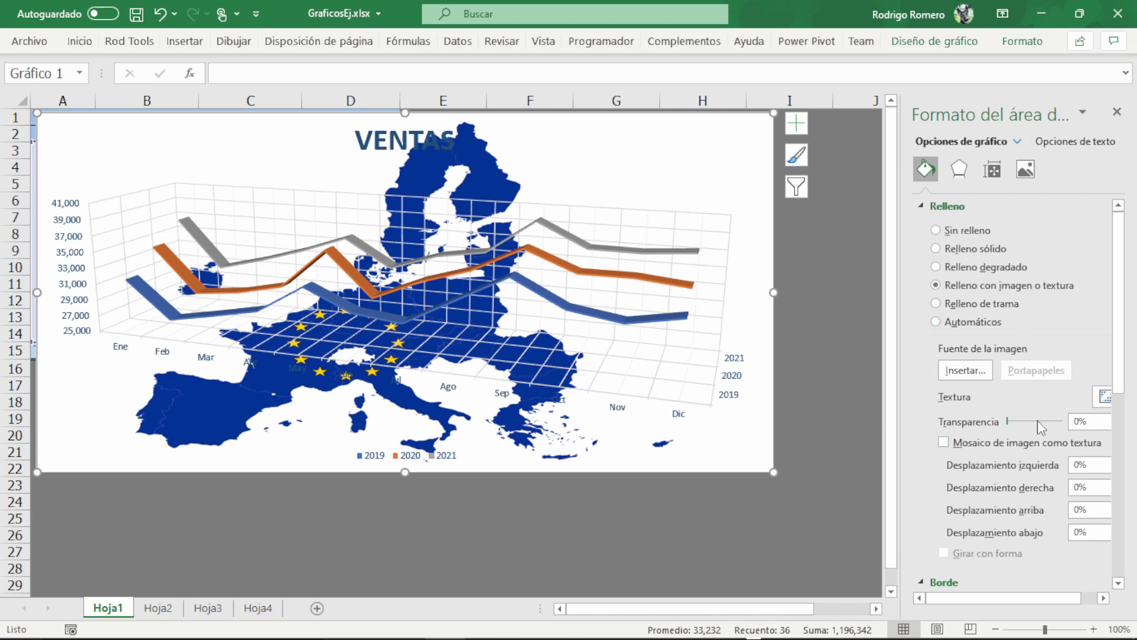
pyautogui.moveTo(1023, 422); pyautogui.dragTo(1034, 423)
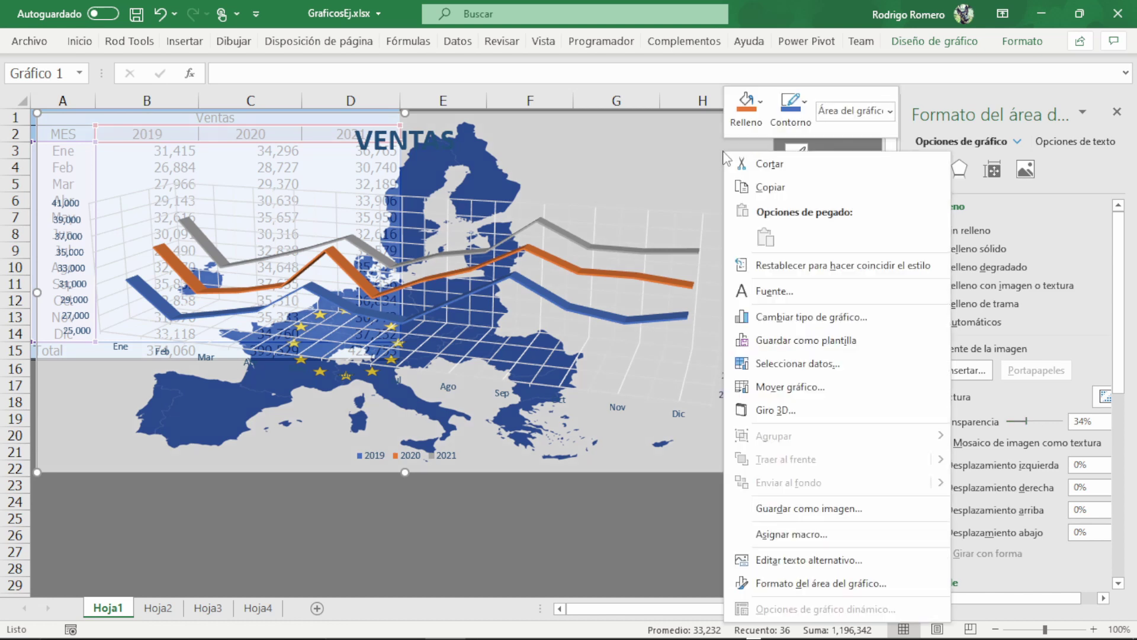
# Move the chart to a new sheet named Gráfico1 and set the background picture's transparency to 64%.
pyautogui.click(794, 387)
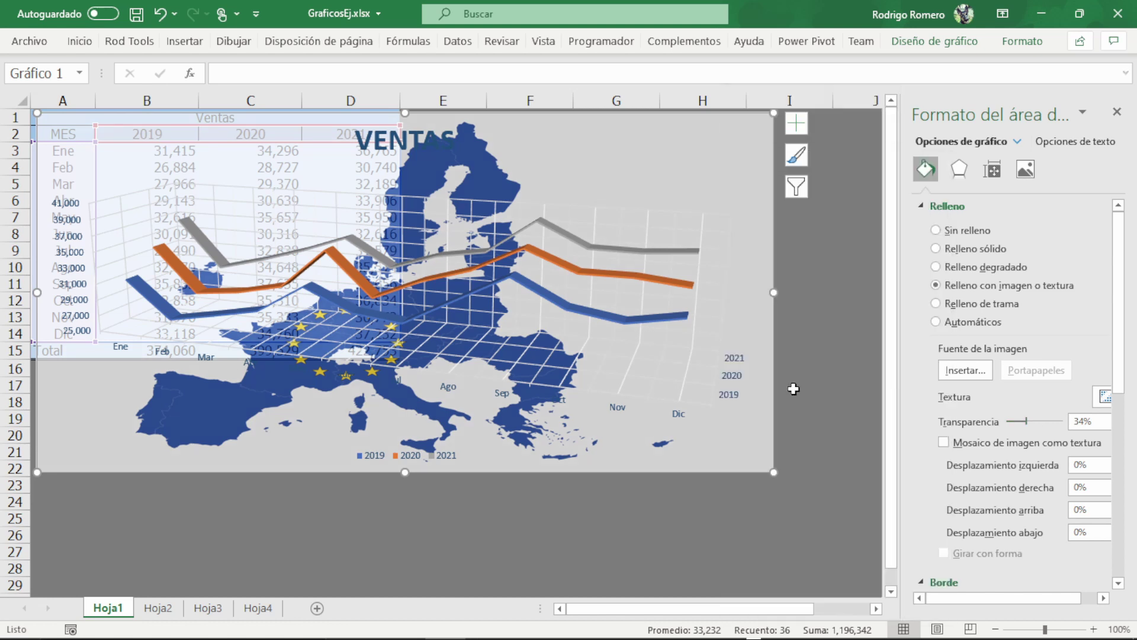
pyautogui.click(681, 362)
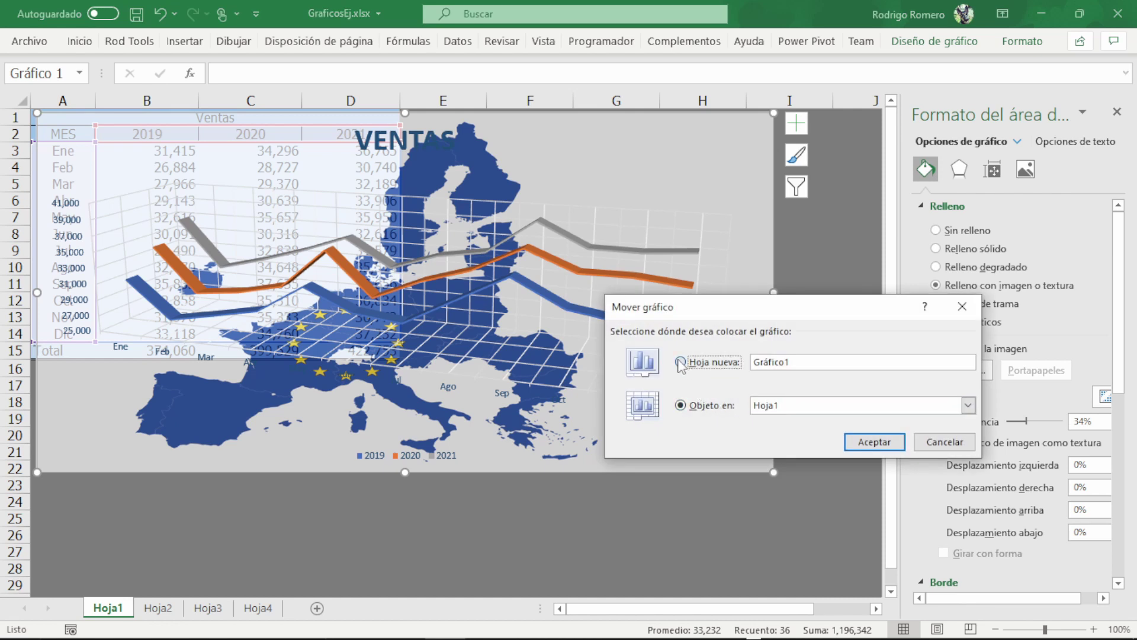
pyautogui.click(876, 441)
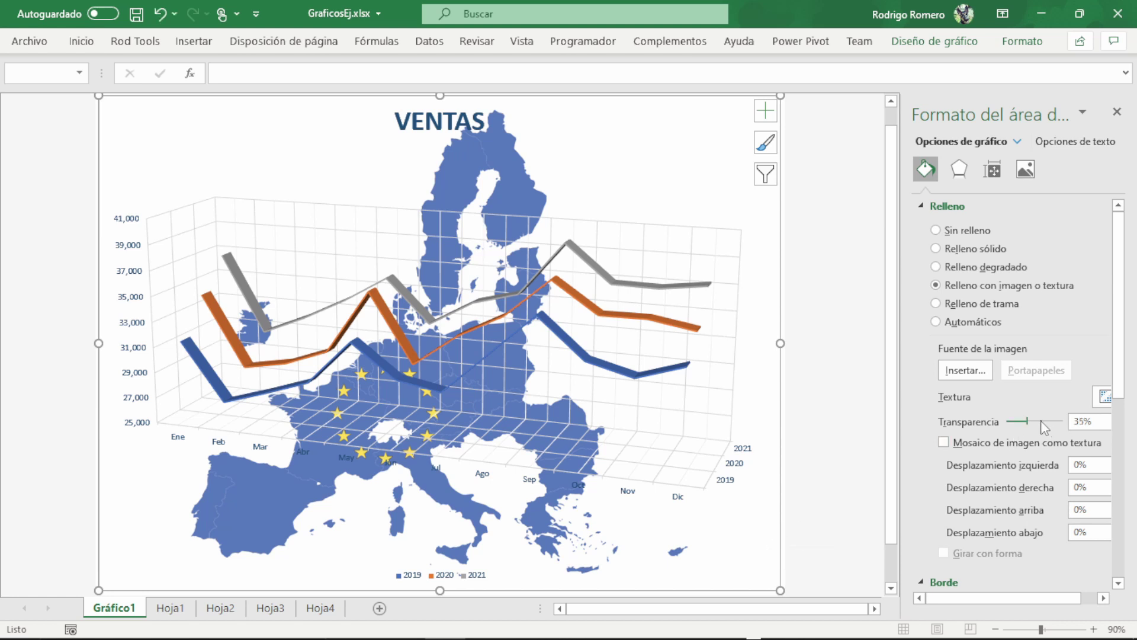
pyautogui.moveTo(1031, 422); pyautogui.dragTo(1045, 423)
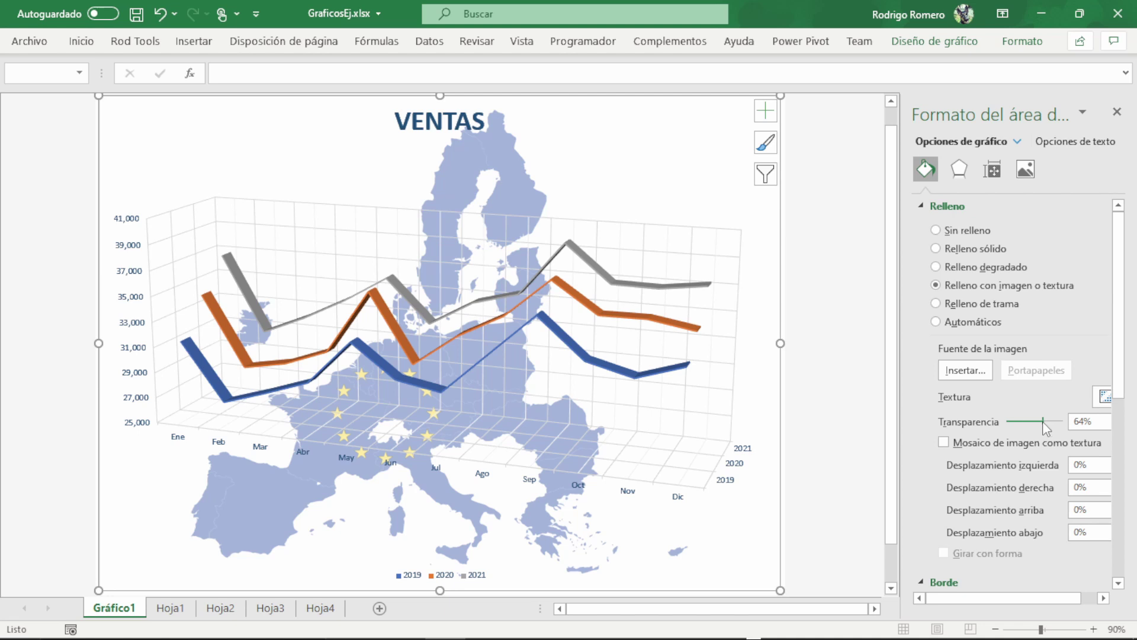
# Give the chart's side walls a solid border in the darkest shade of the light blue theme color, 1 pt wide.
pyautogui.click(643, 370)
pyautogui.click(123, 415)
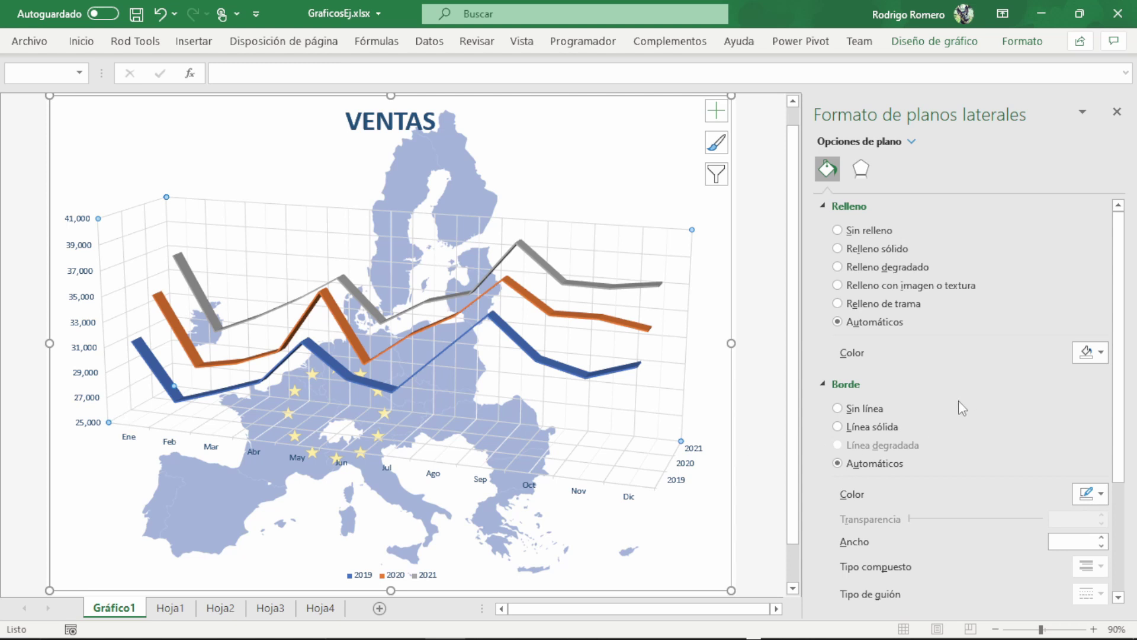
pyautogui.click(838, 426)
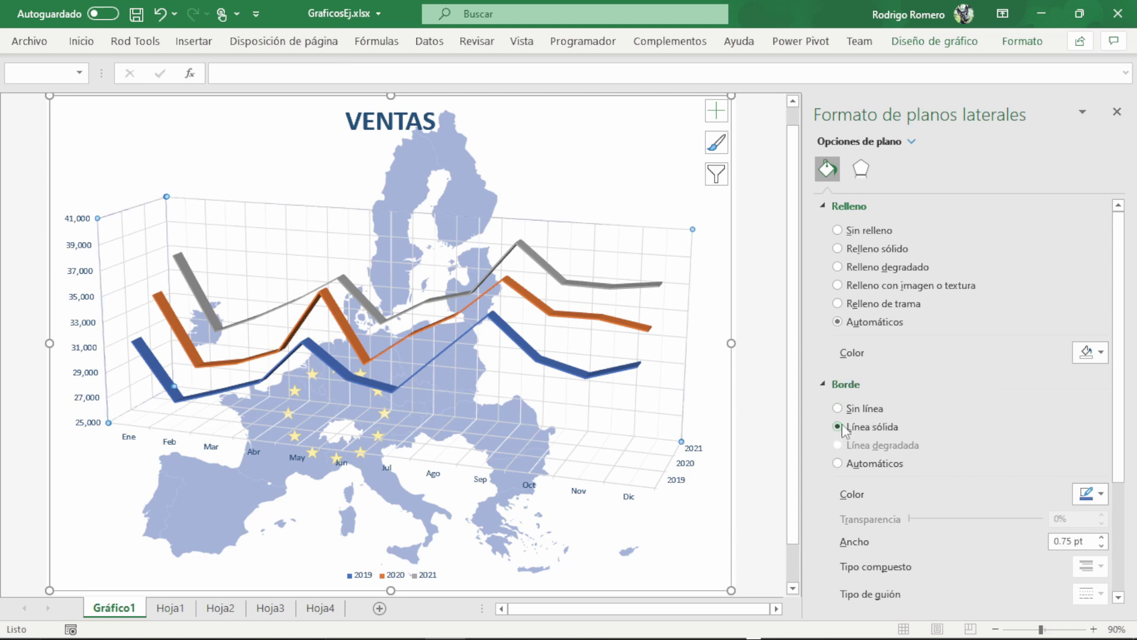
pyautogui.click(1104, 497)
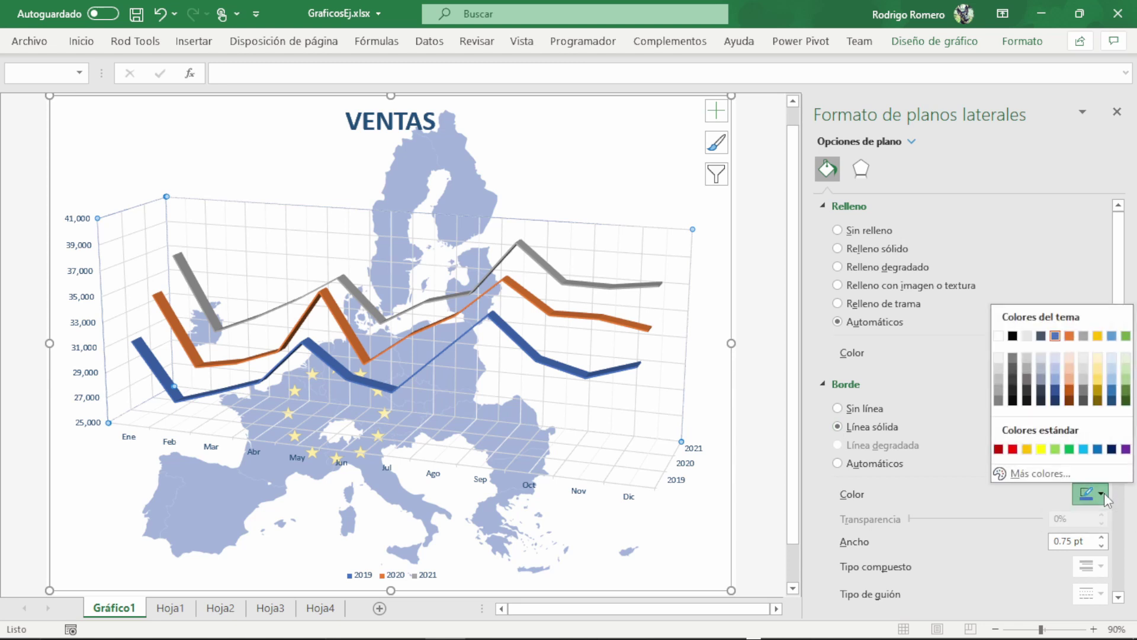
pyautogui.click(1114, 402)
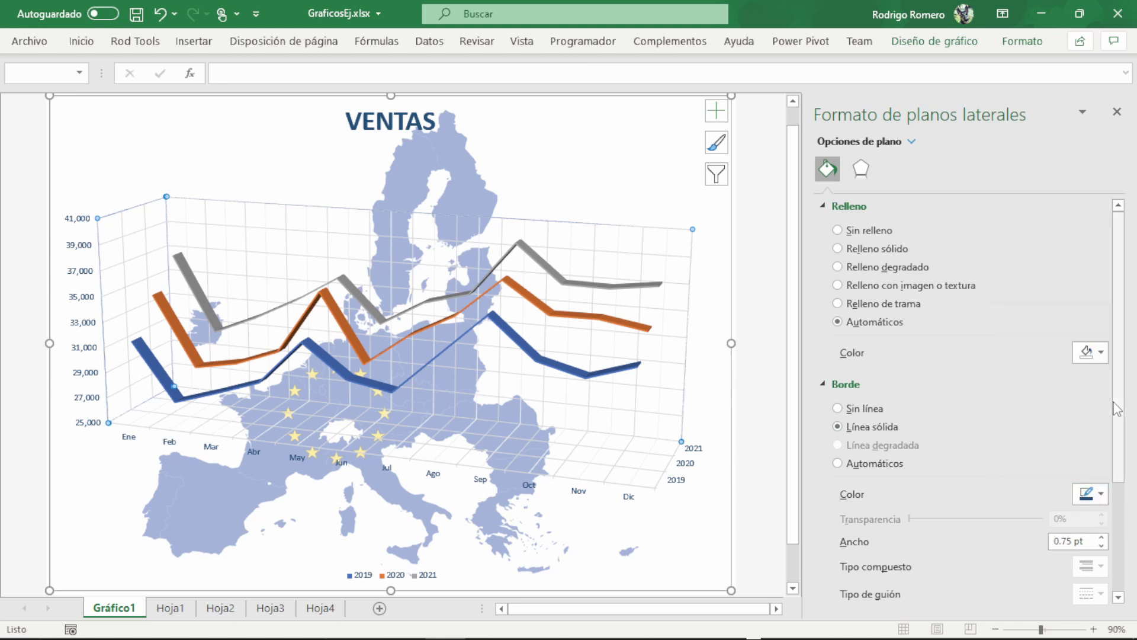
pyautogui.click(1101, 536)
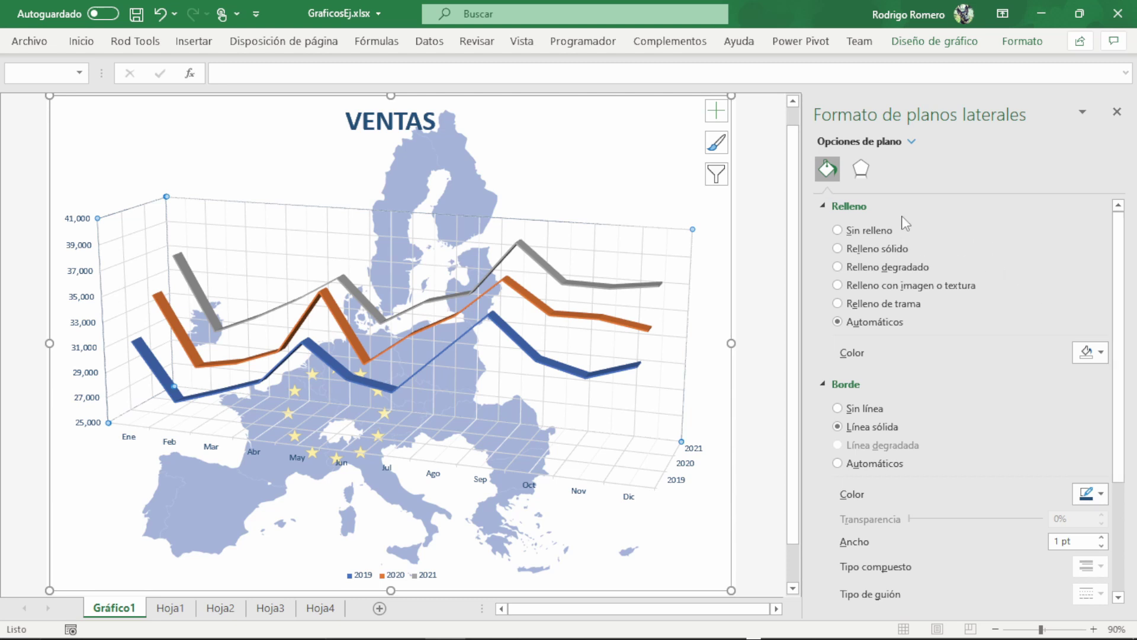
# Make the horizontal axis major gridlines solid in the darkest shade of the light blue theme color, 1 pt wide.
pyautogui.click(913, 141)
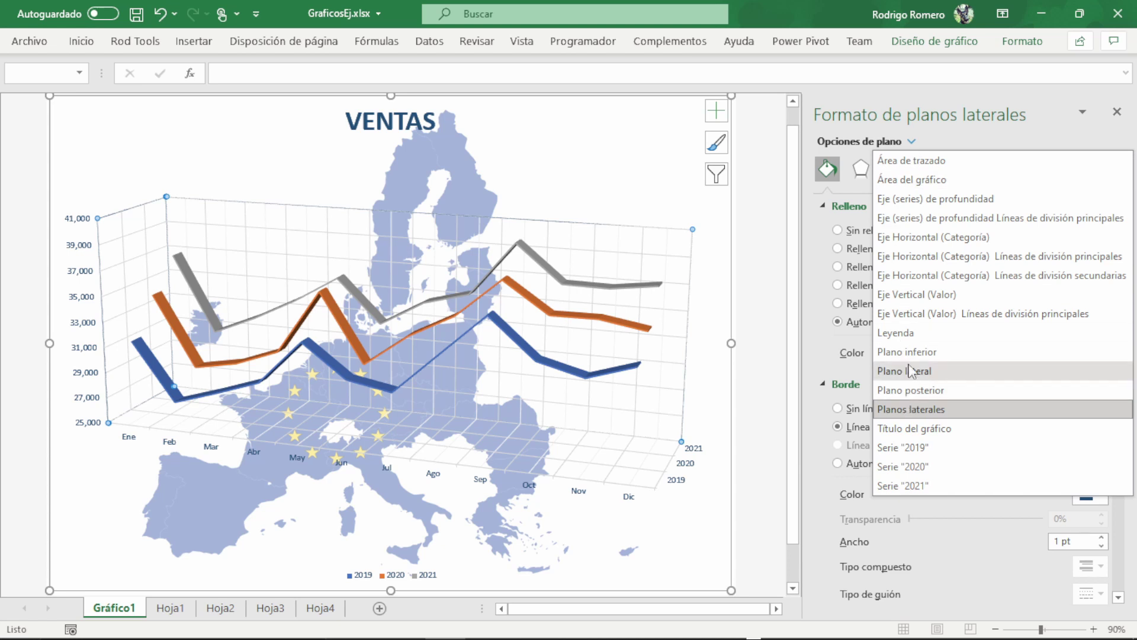
pyautogui.click(930, 257)
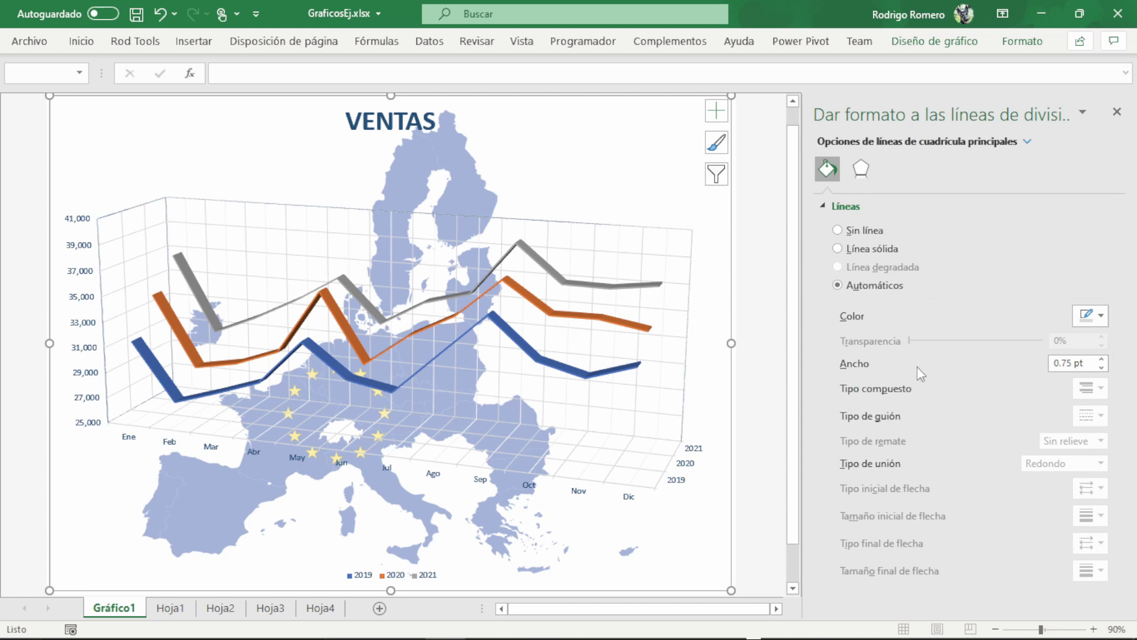
pyautogui.click(838, 249)
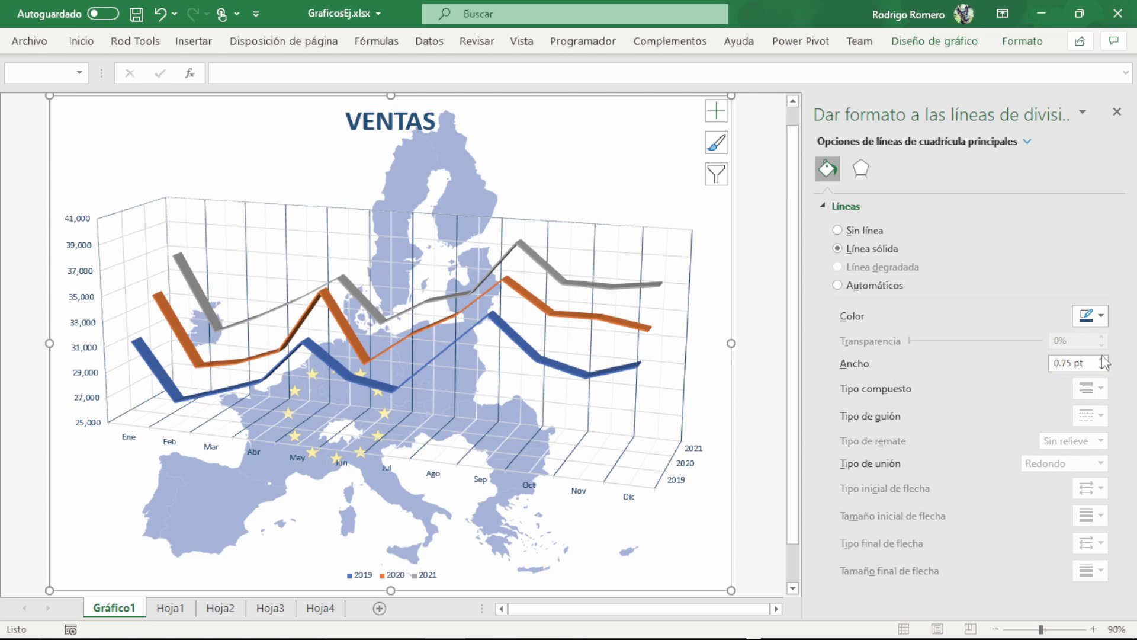
# Make the horizontal axis minor gridlines solid in a pale tint of the light blue theme color.
pyautogui.click(1028, 141)
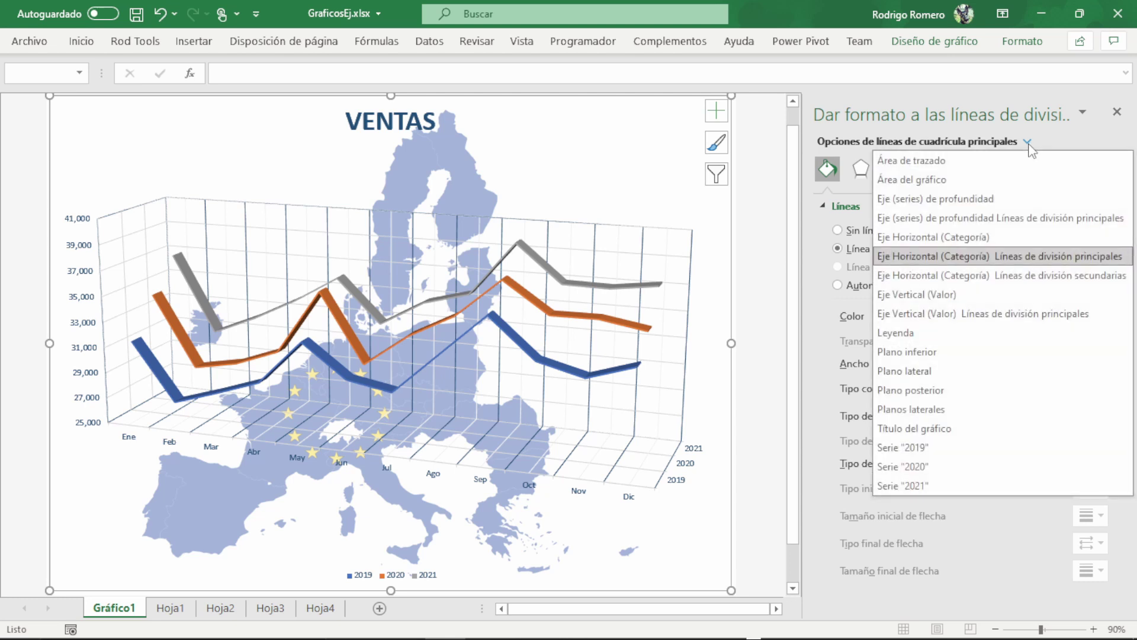
pyautogui.click(1025, 271)
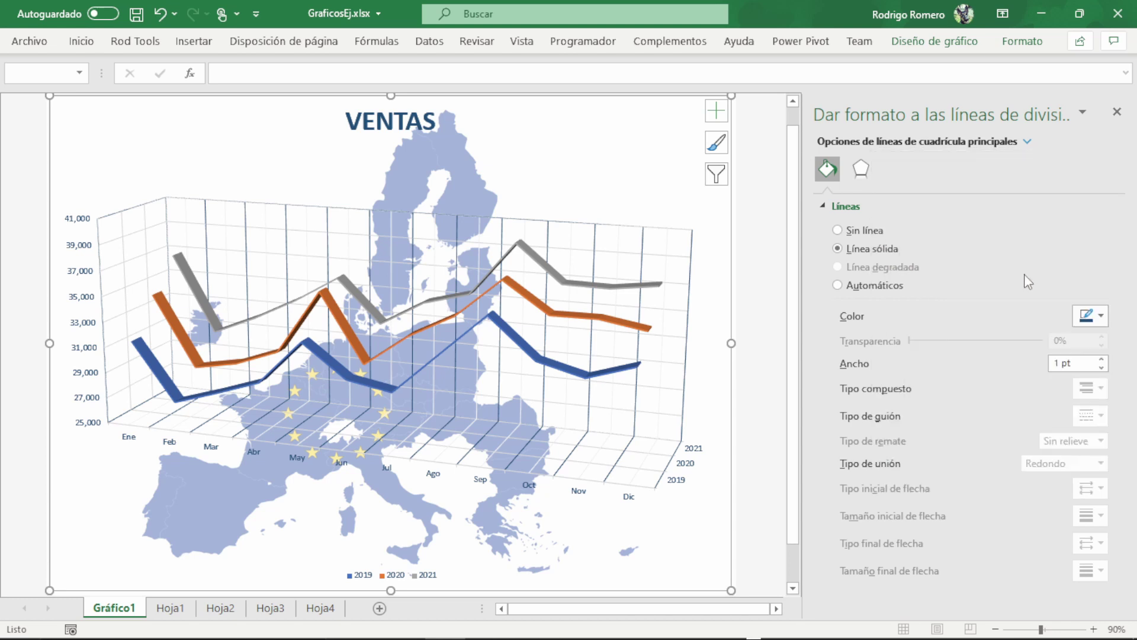
pyautogui.click(1101, 316)
pyautogui.click(1101, 316)
pyautogui.click(840, 249)
pyautogui.click(1100, 316)
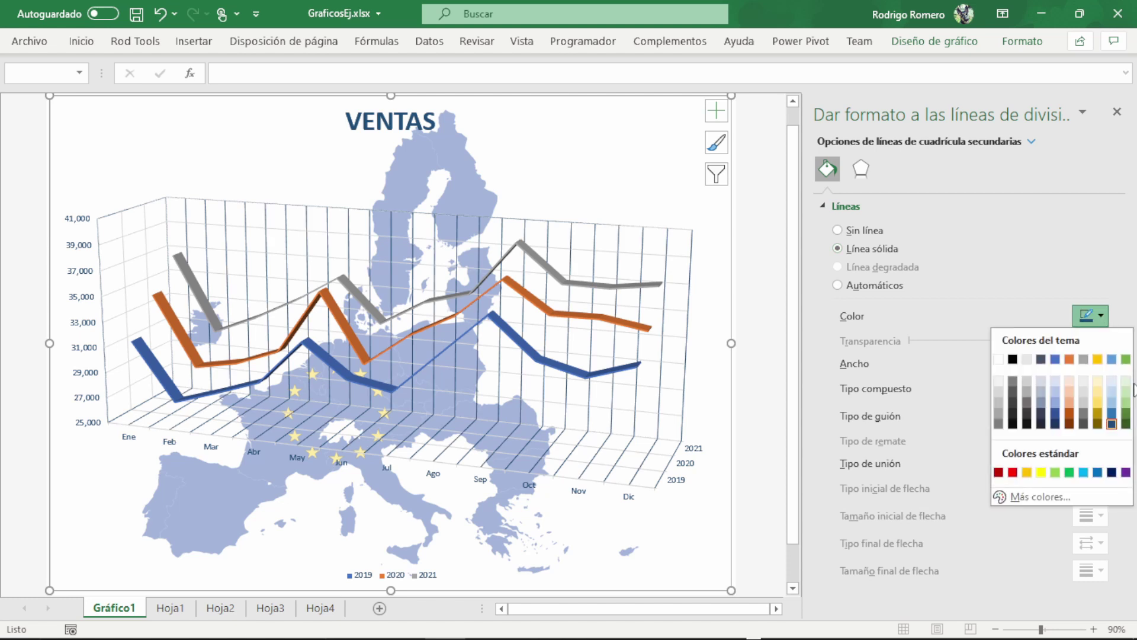
pyautogui.click(1112, 403)
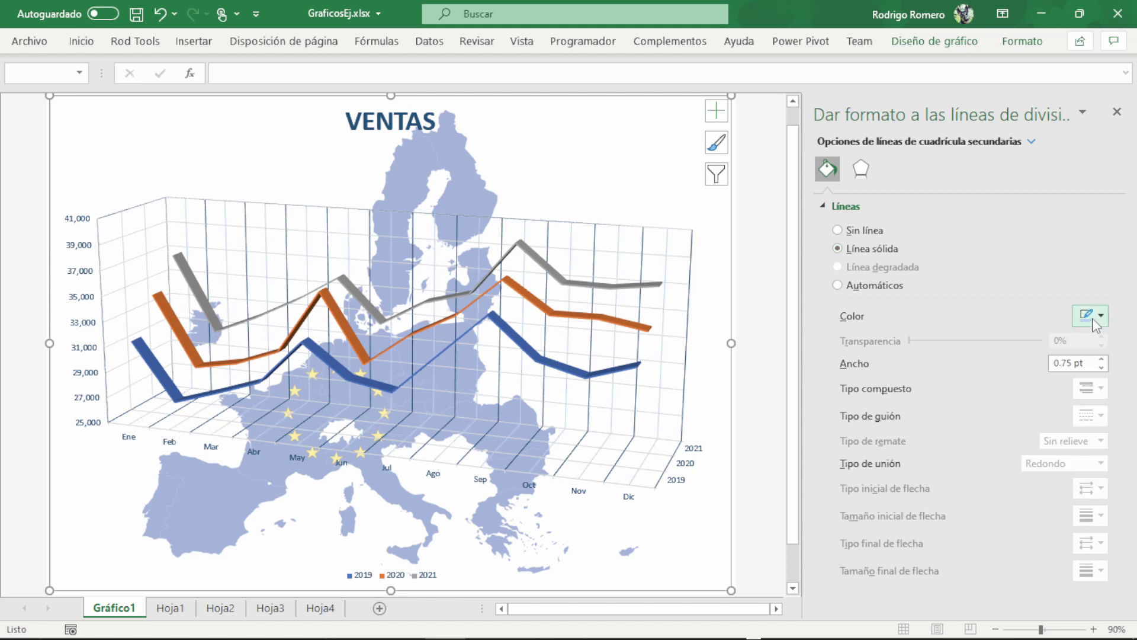
# Try a darker shade on the horizontal axis minor gridlines, then settle on the 40% lighter tint of the light blue theme color.
pyautogui.click(1102, 321)
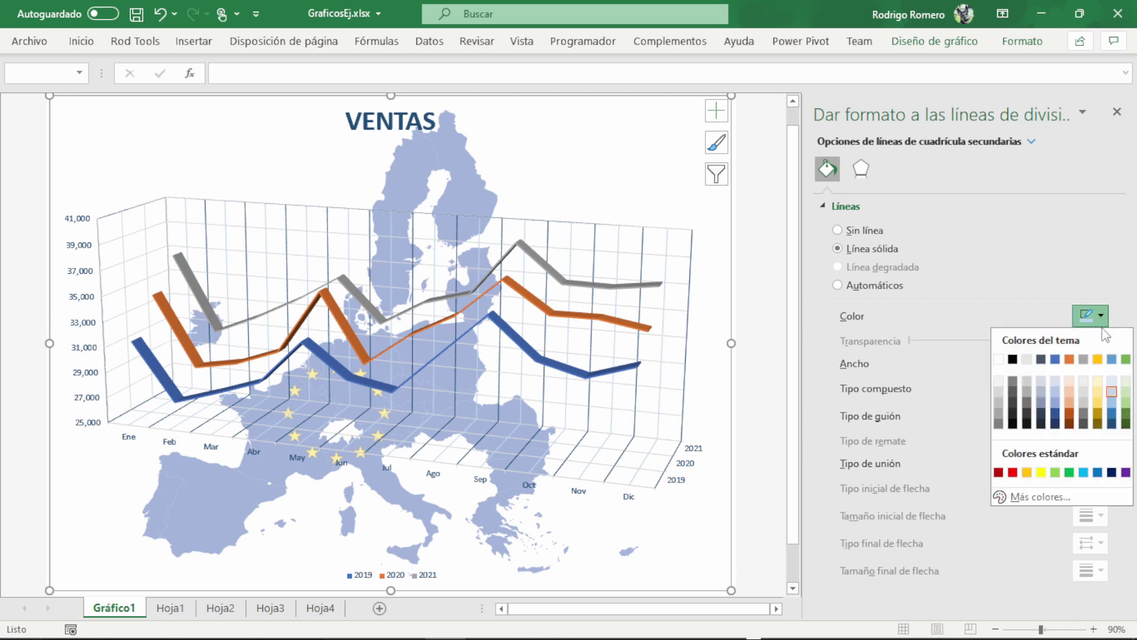
pyautogui.click(1113, 412)
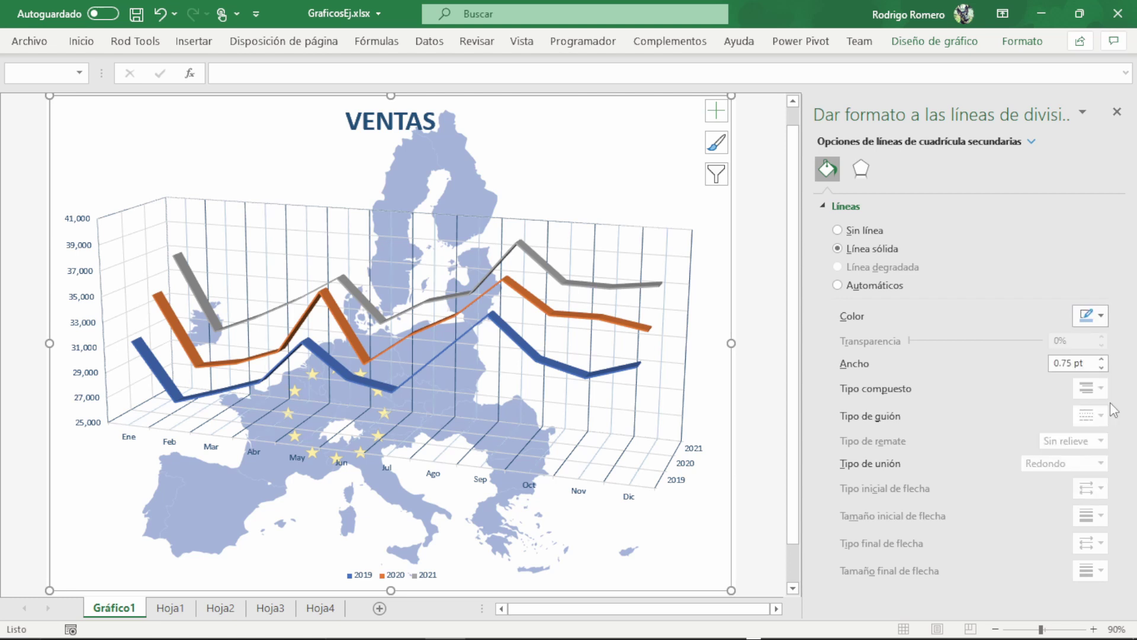
pyautogui.click(1100, 315)
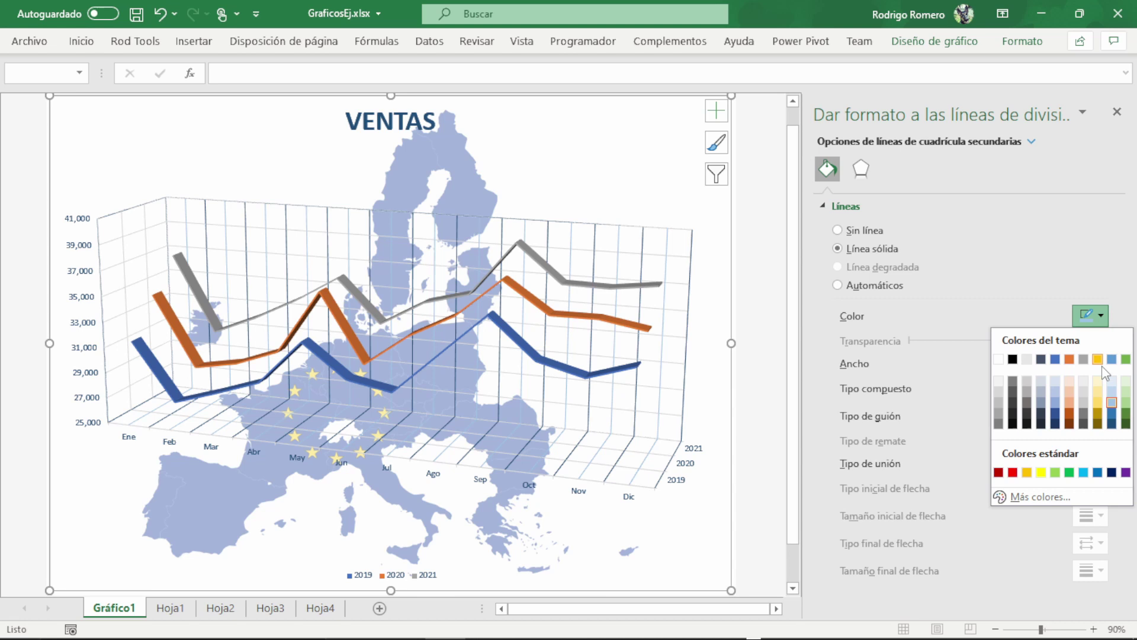
pyautogui.click(1113, 413)
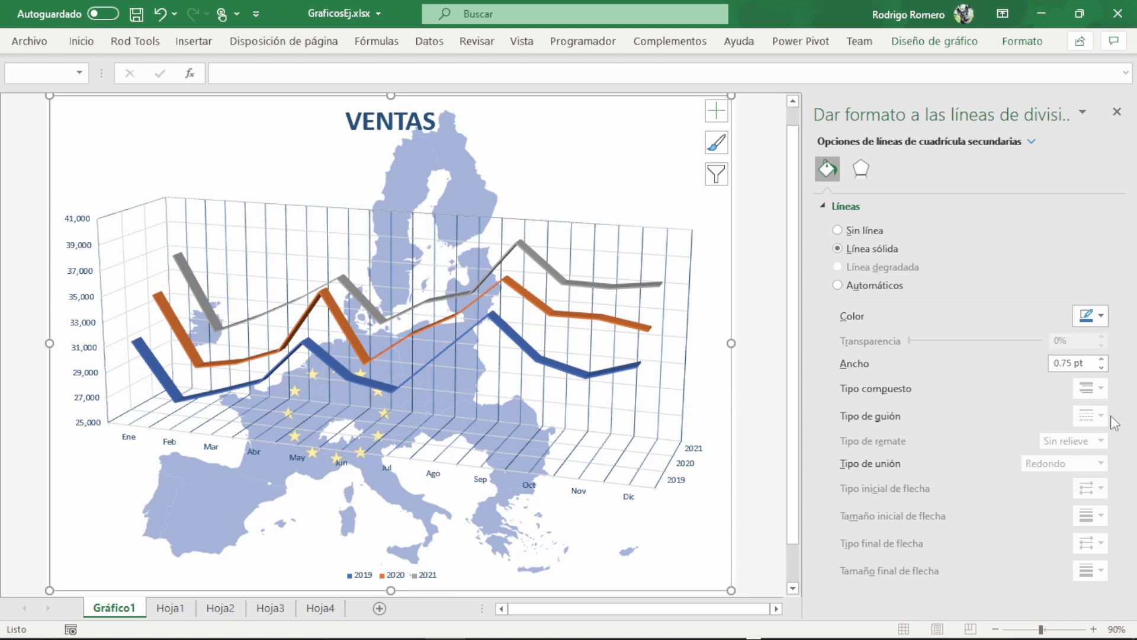
pyautogui.click(1100, 315)
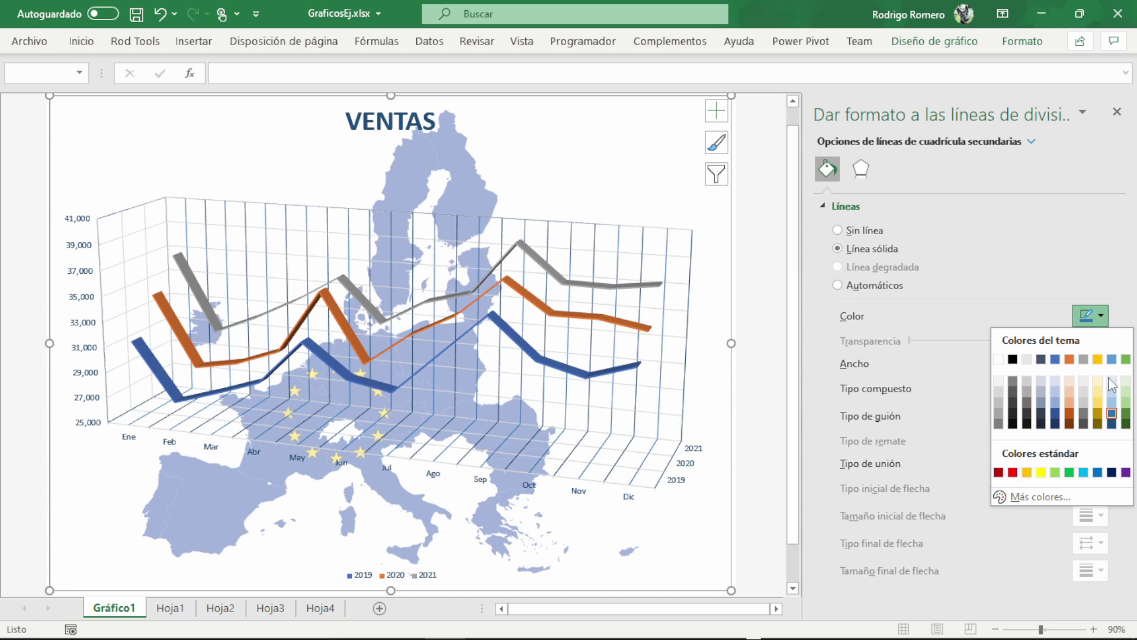
pyautogui.click(1113, 412)
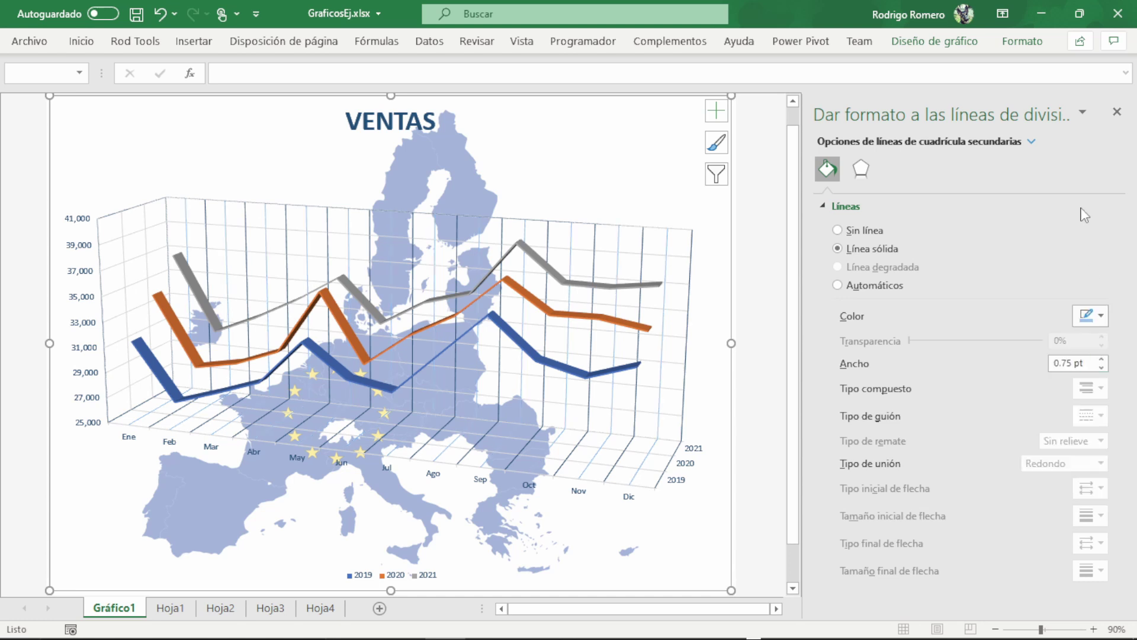
# Make the depth axis major gridlines solid in the darkest shade of the light blue theme color, 1 pt wide.
pyautogui.click(1032, 143)
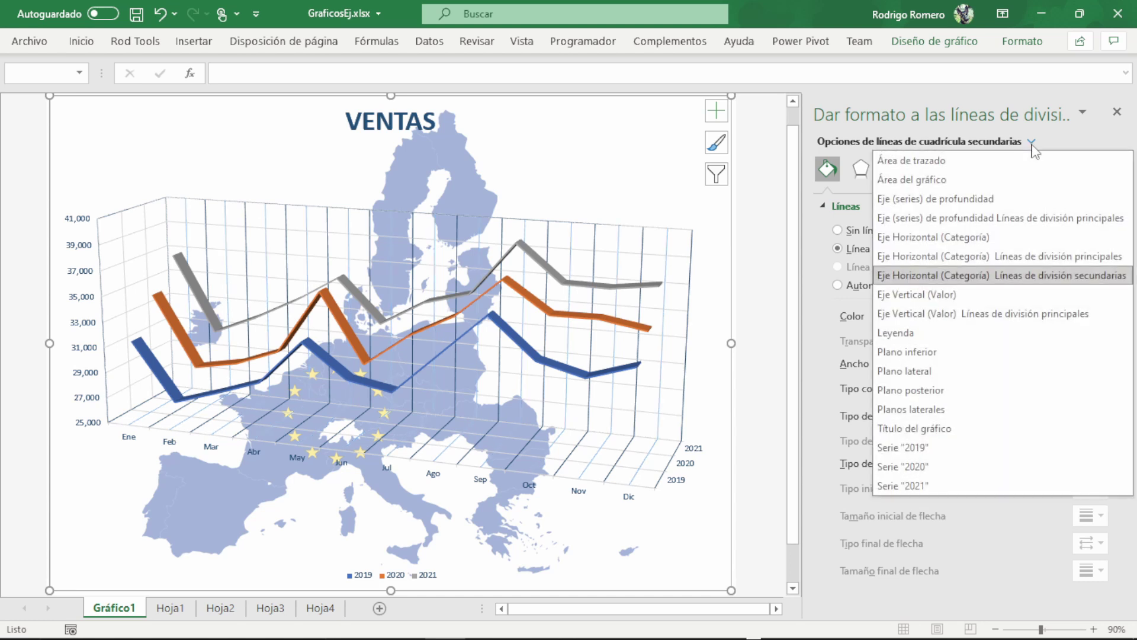
pyautogui.click(1015, 224)
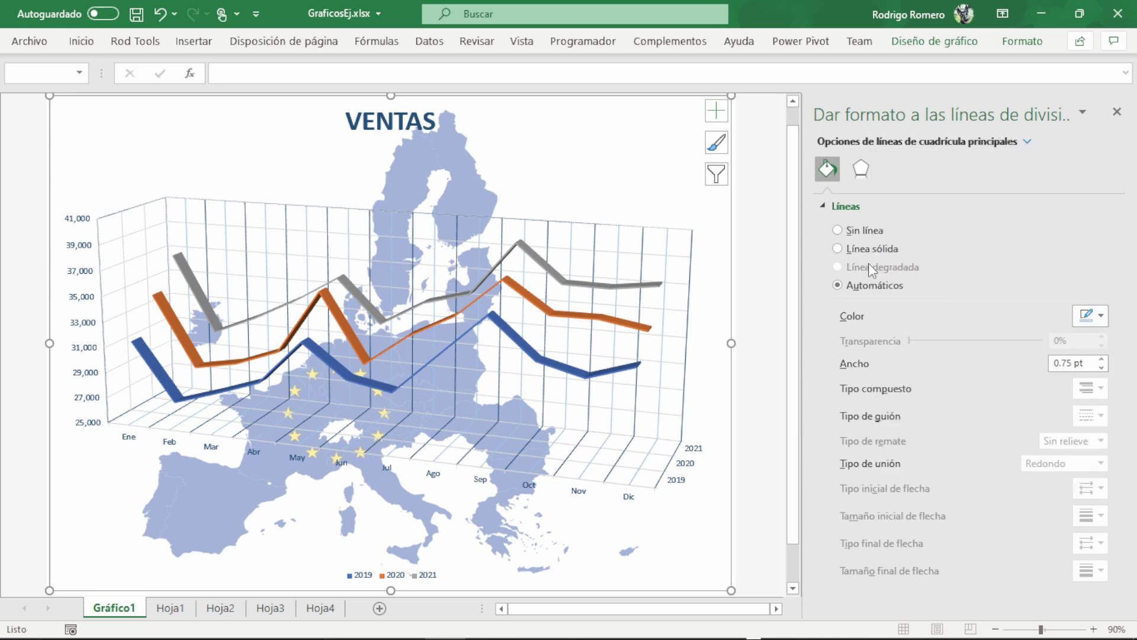
pyautogui.click(837, 248)
pyautogui.click(1100, 316)
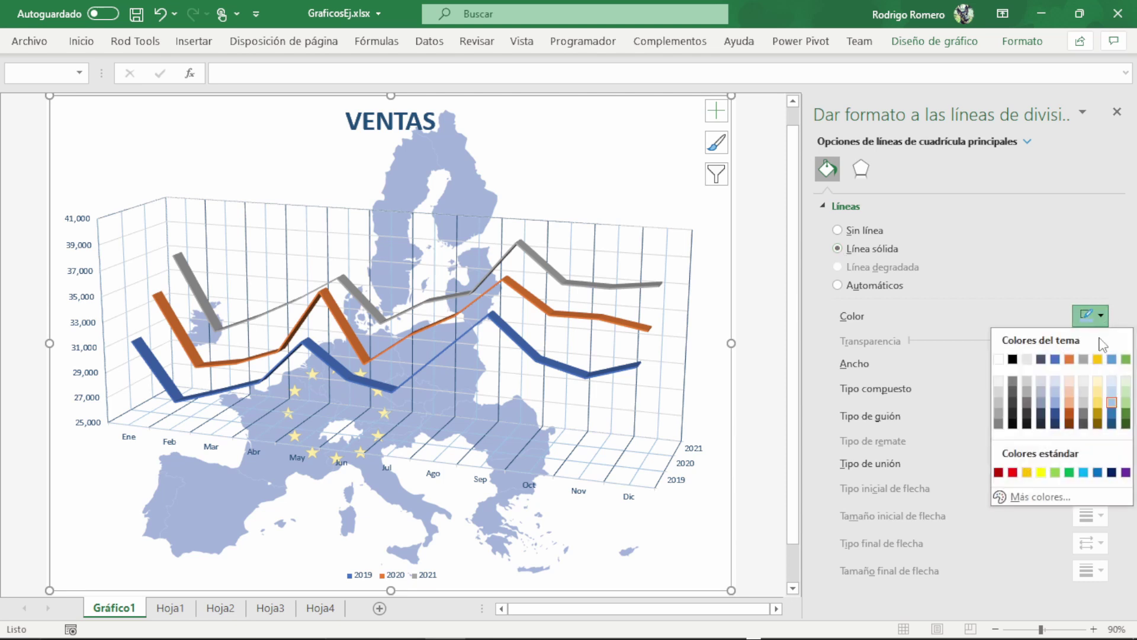
pyautogui.click(1113, 421)
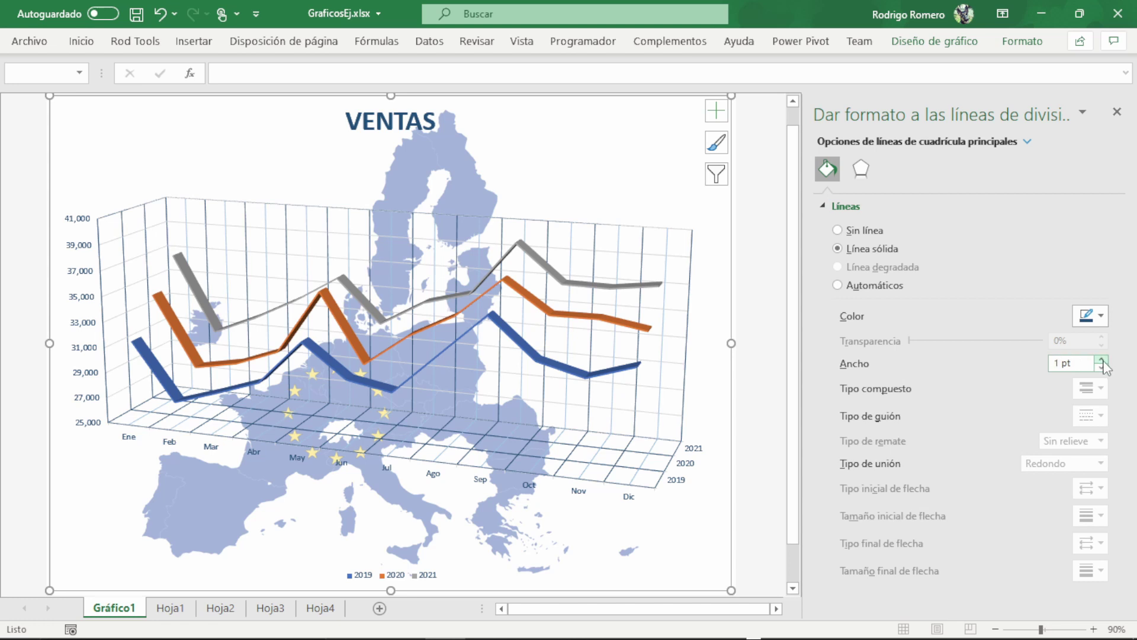
# Color the vertical axis major gridlines with the darkest shade of the light blue theme color.
pyautogui.click(1028, 143)
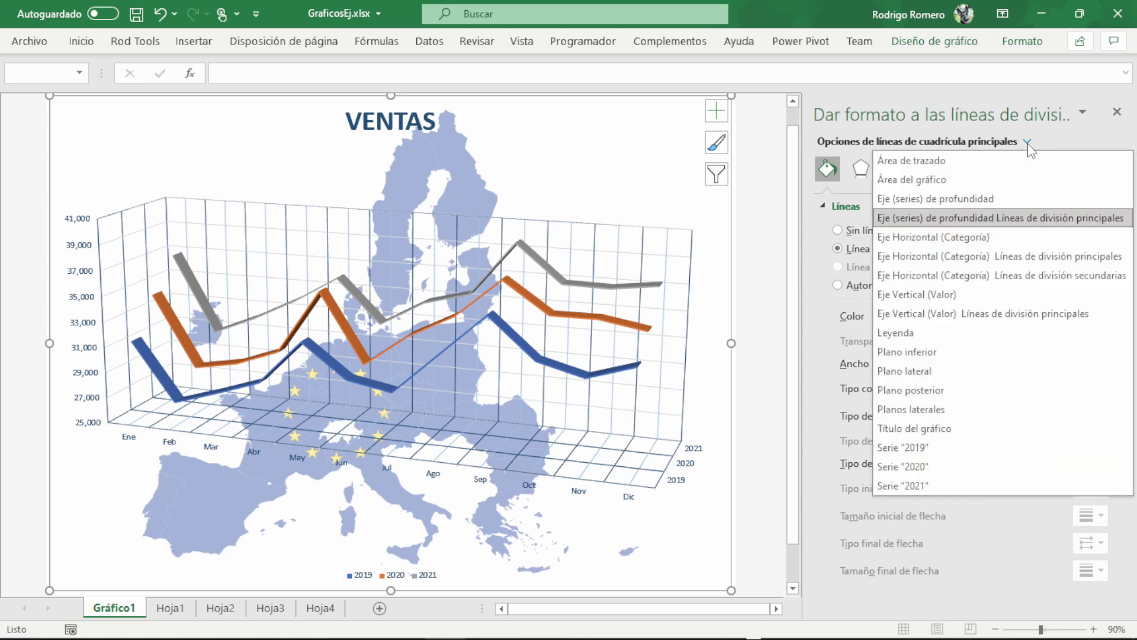
pyautogui.click(1027, 314)
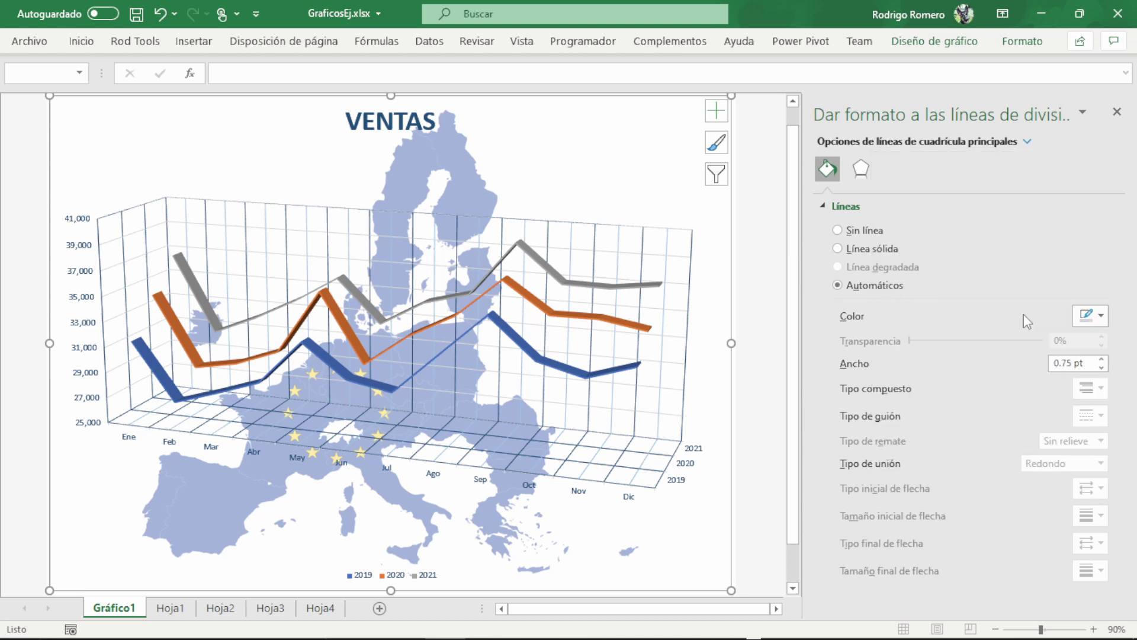
pyautogui.click(1101, 316)
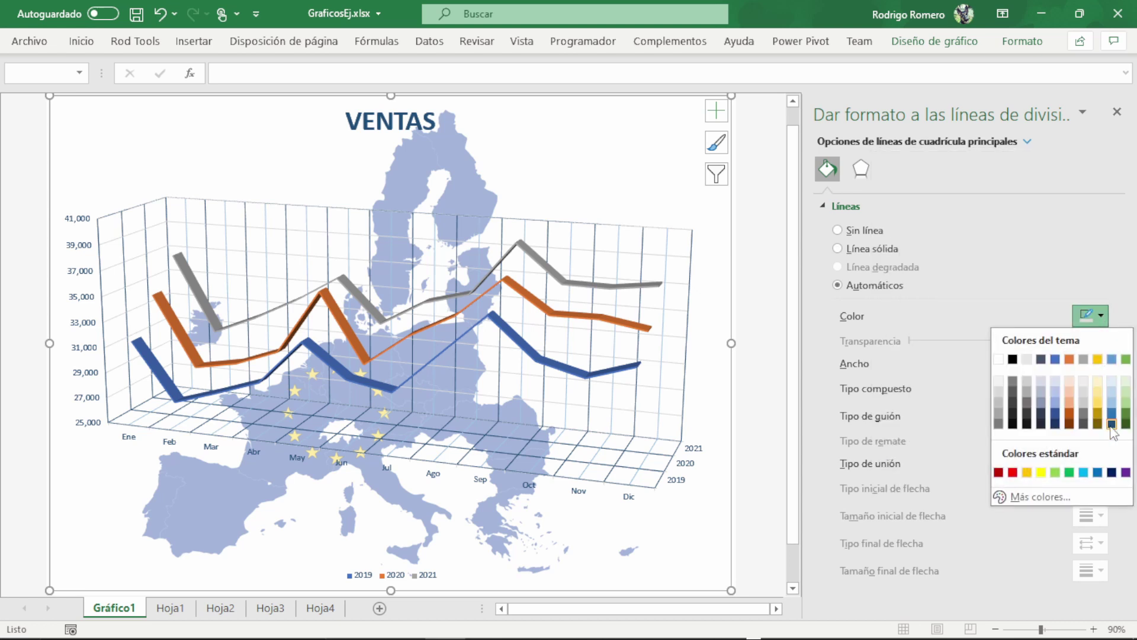
pyautogui.click(1114, 433)
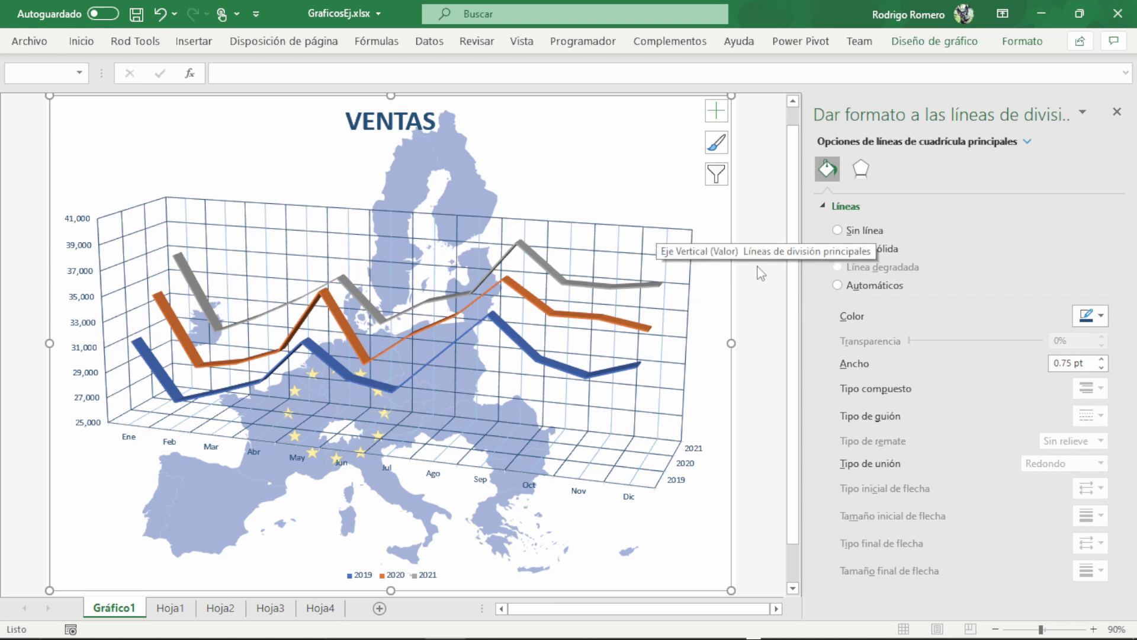
# Set a custom text angle of 10° for the year labels on the depth axis.
pyautogui.click(684, 474)
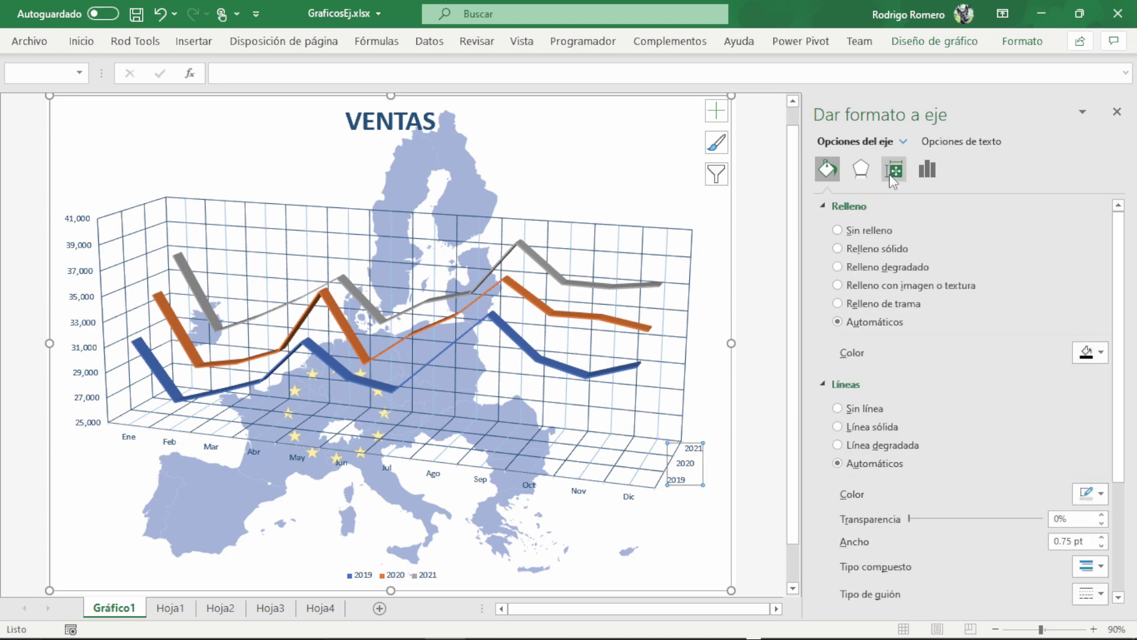
pyautogui.click(891, 178)
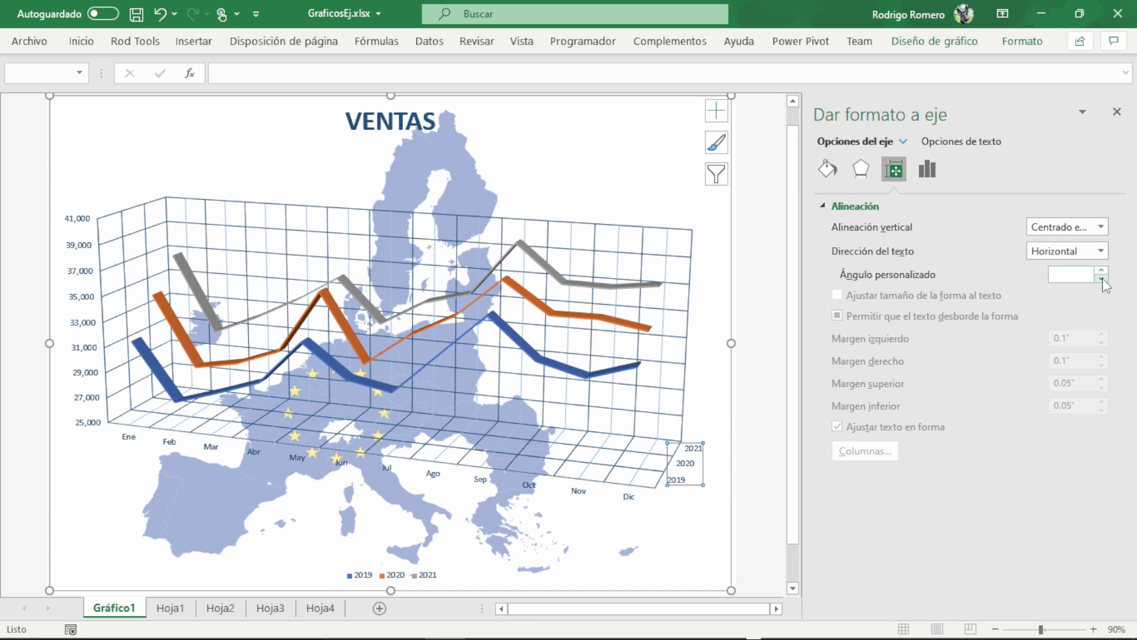
pyautogui.click(1080, 274)
pyautogui.write('15')
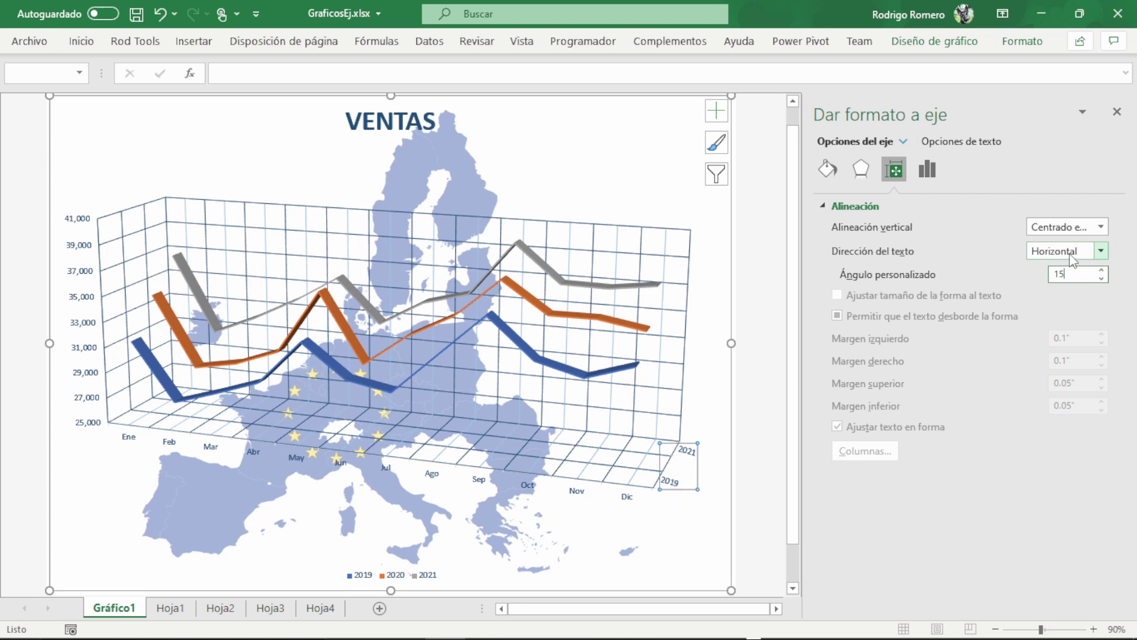
pyautogui.press('BackSpace')
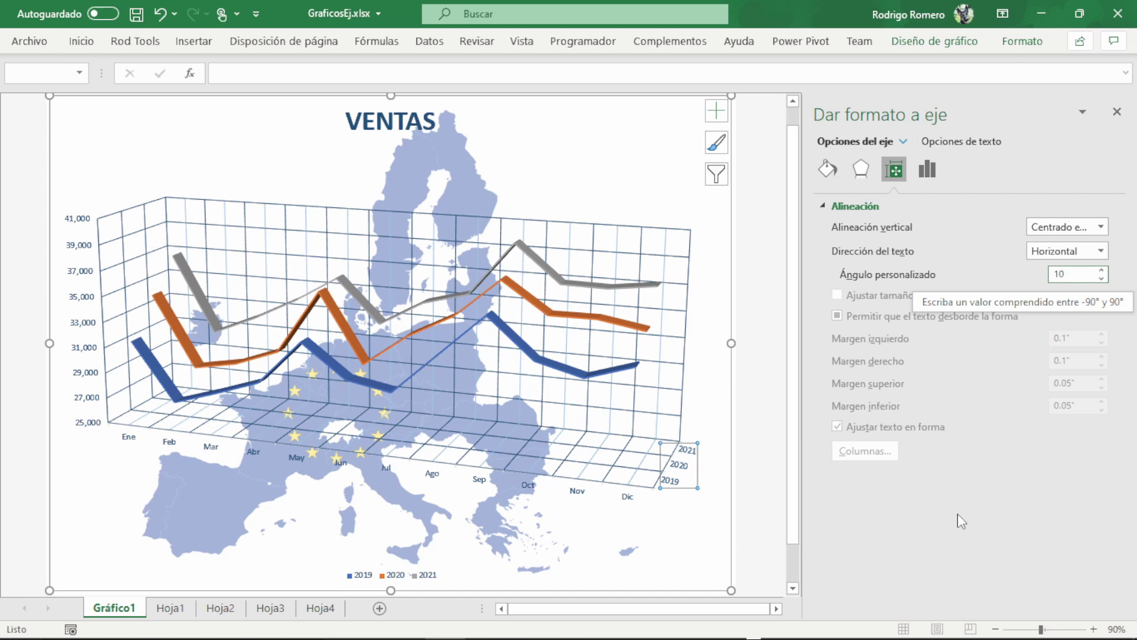
# Set the chart's 3D rotation around X to 40°.
pyautogui.click(424, 289)
pyautogui.click(407, 309)
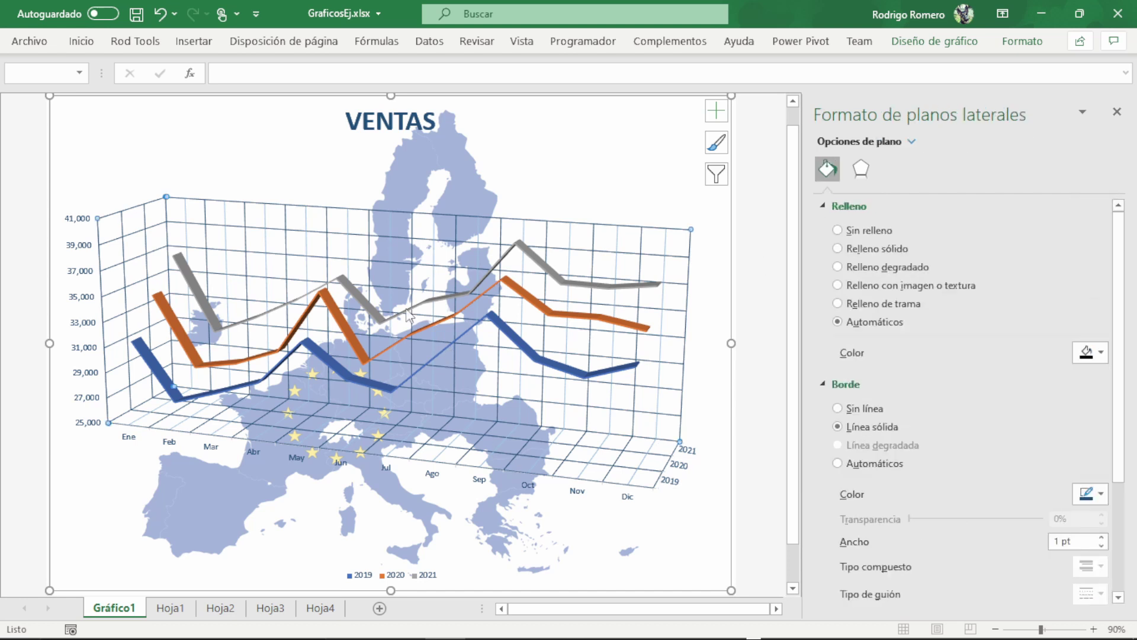
pyautogui.rightClick(179, 243)
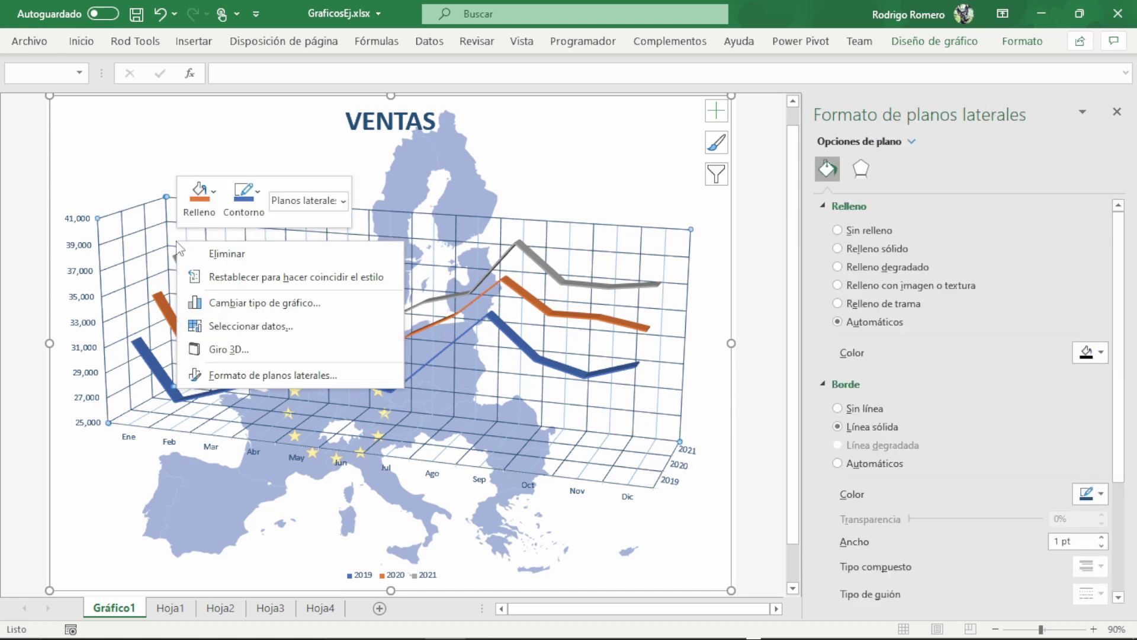
pyautogui.click(248, 353)
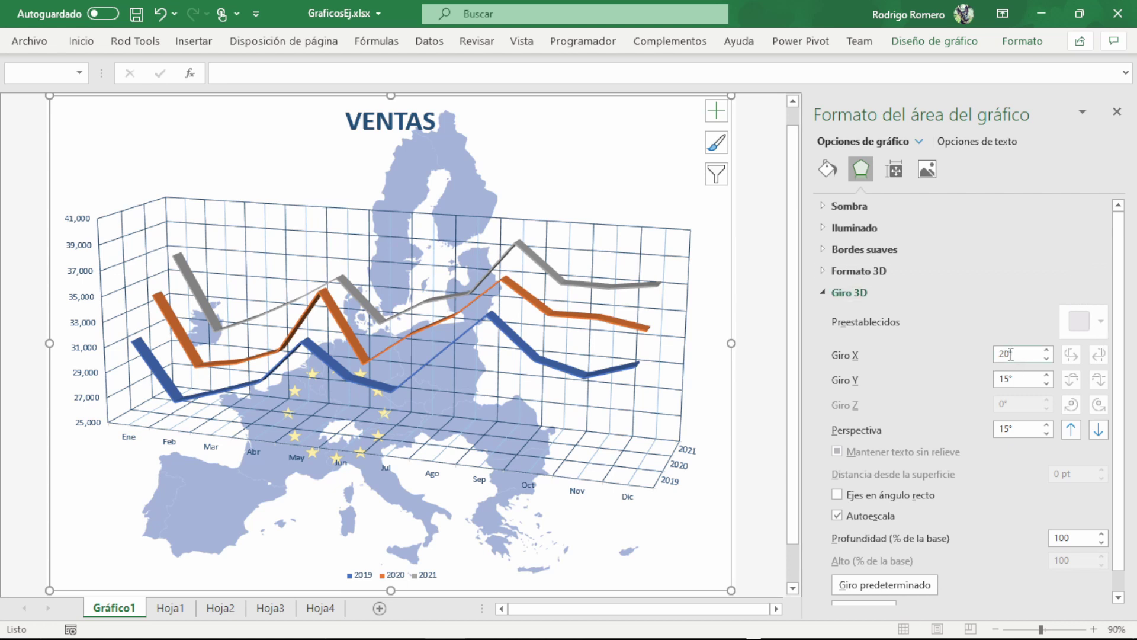
pyautogui.press('BackSpace')
pyautogui.press('BackSpace')
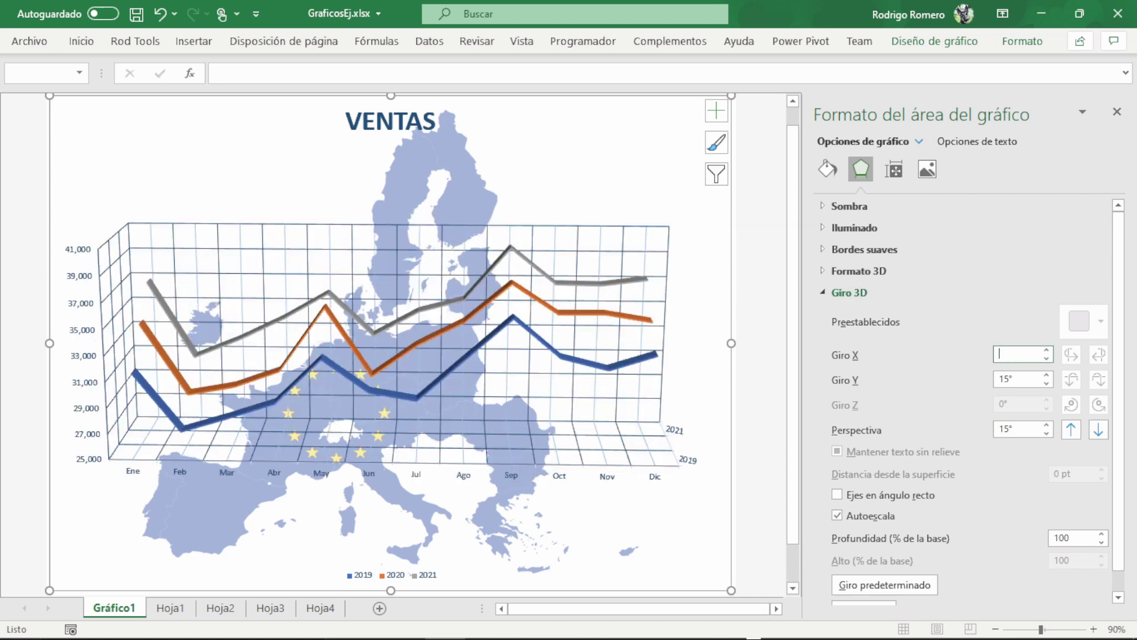
pyautogui.write('40')
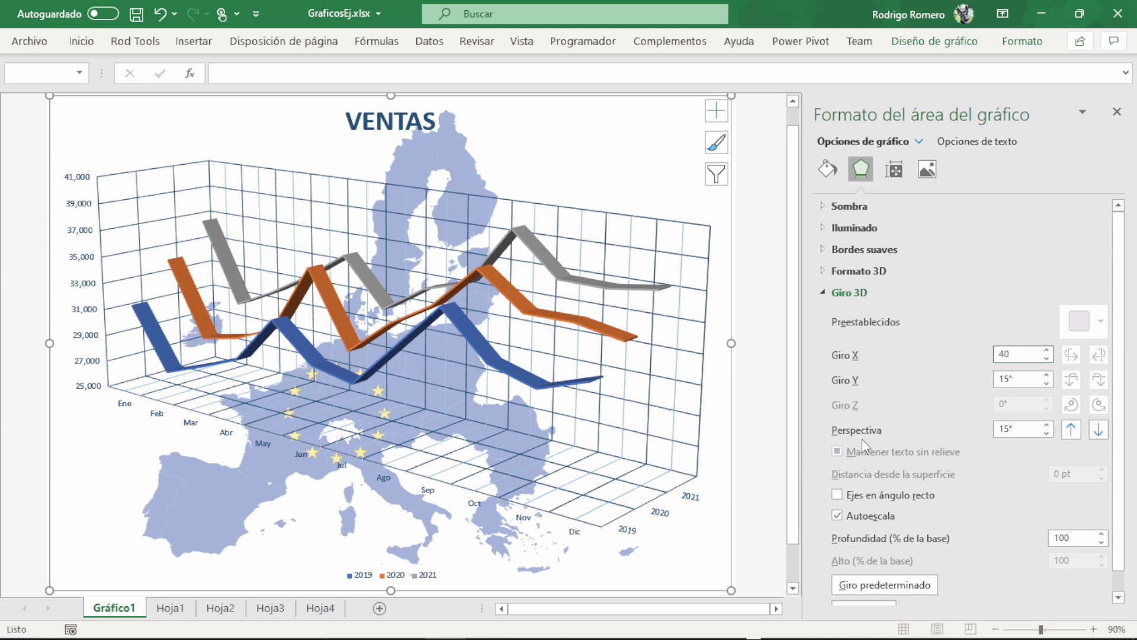
# Fill the 2021 series line with a dark shade of the green theme color and deselect the chart.
pyautogui.click(656, 291)
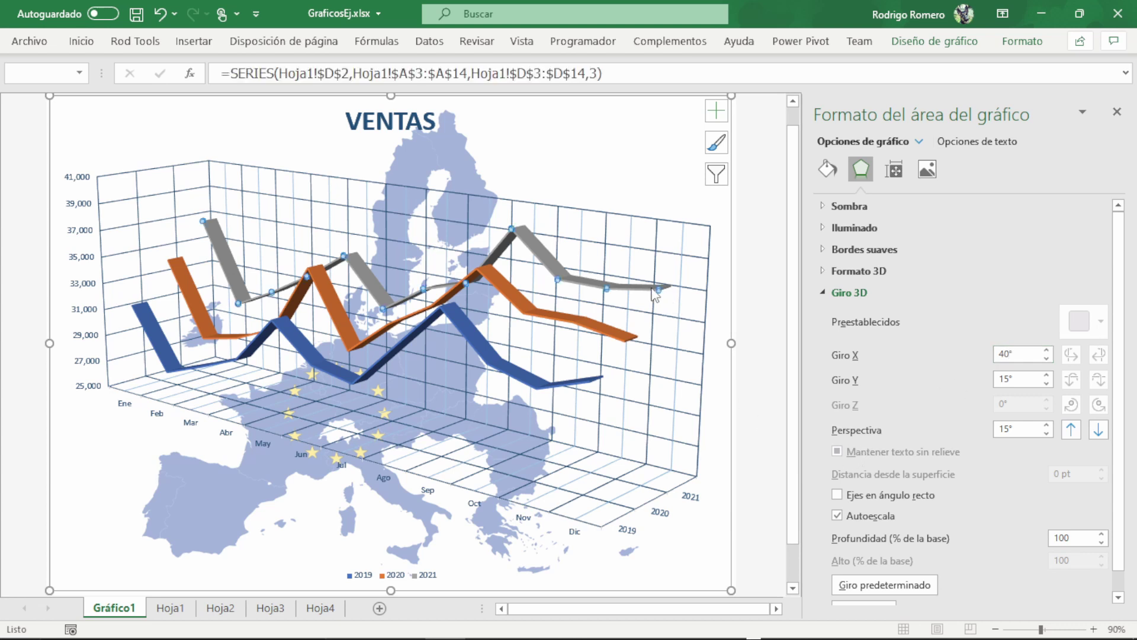
pyautogui.click(827, 169)
pyautogui.click(1089, 353)
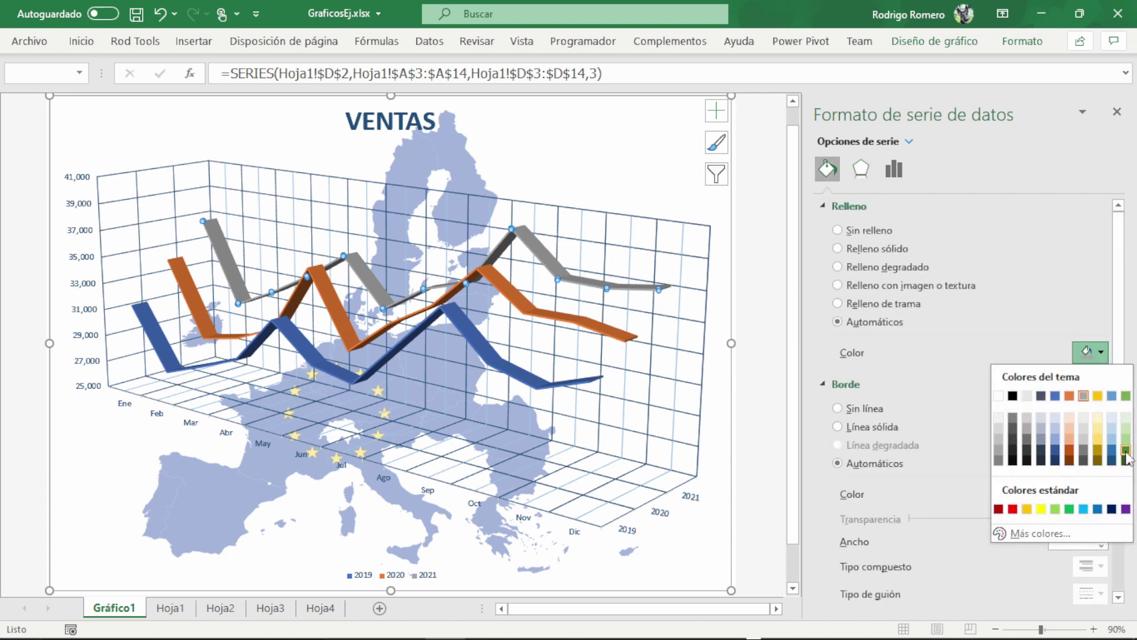
pyautogui.click(1126, 461)
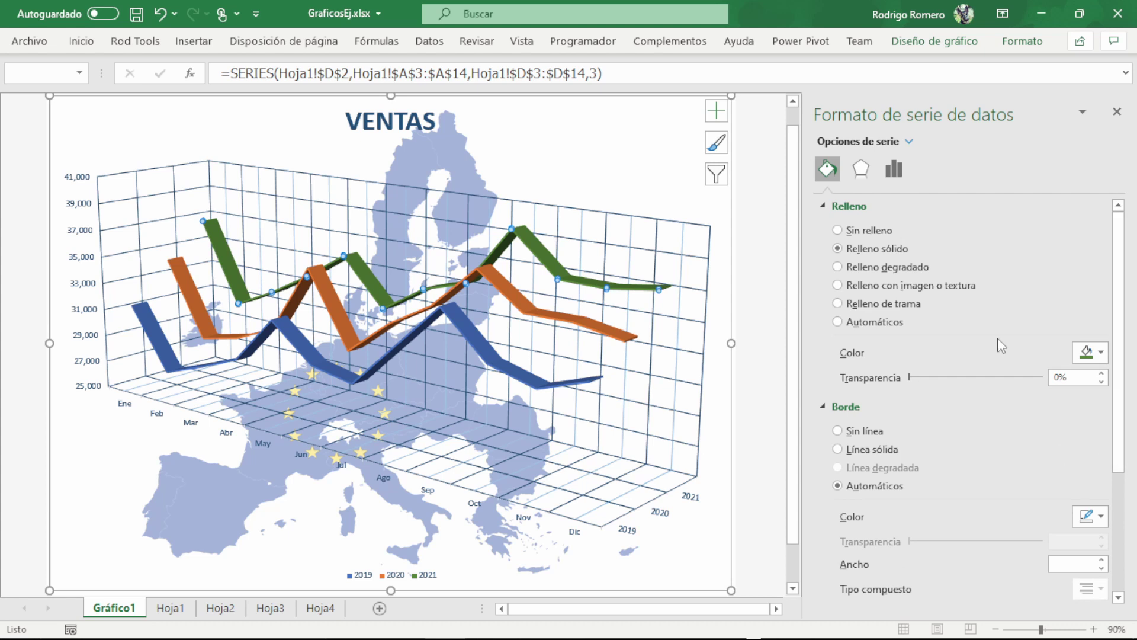
pyautogui.click(766, 305)
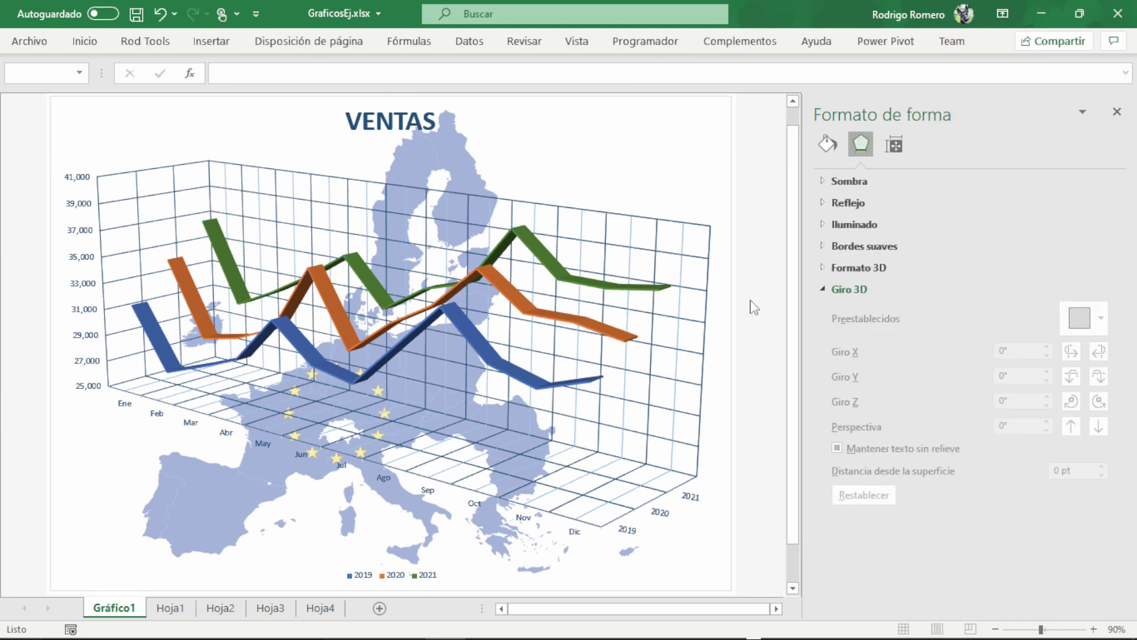